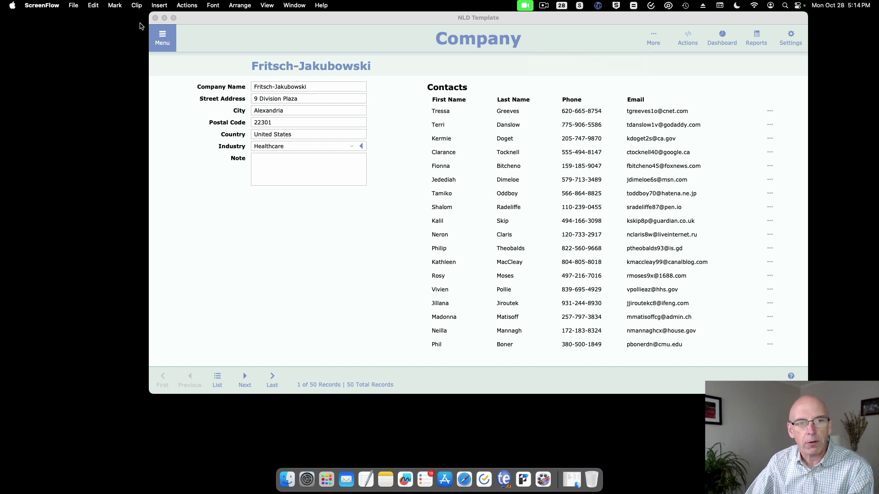
# - Review the navigation menu's entries and shorten the Company window to hide the layout grid guides beneath the contacts
pyautogui.click(166, 42)
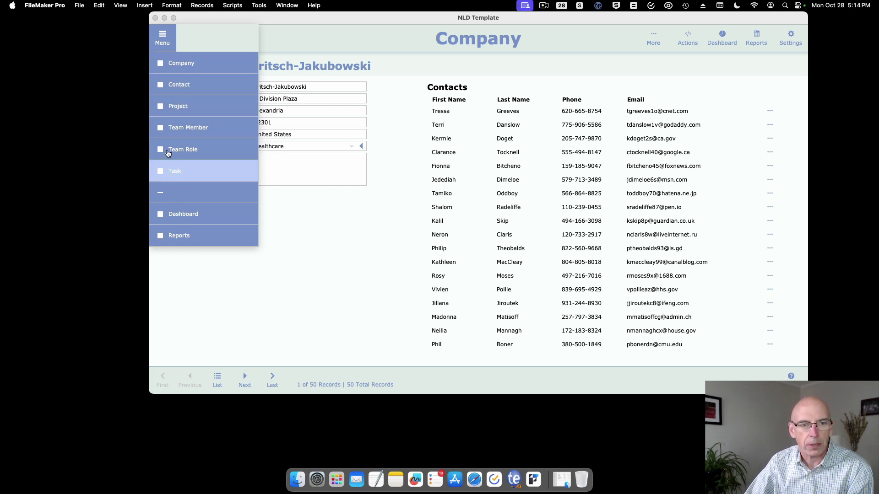
pyautogui.click(162, 33)
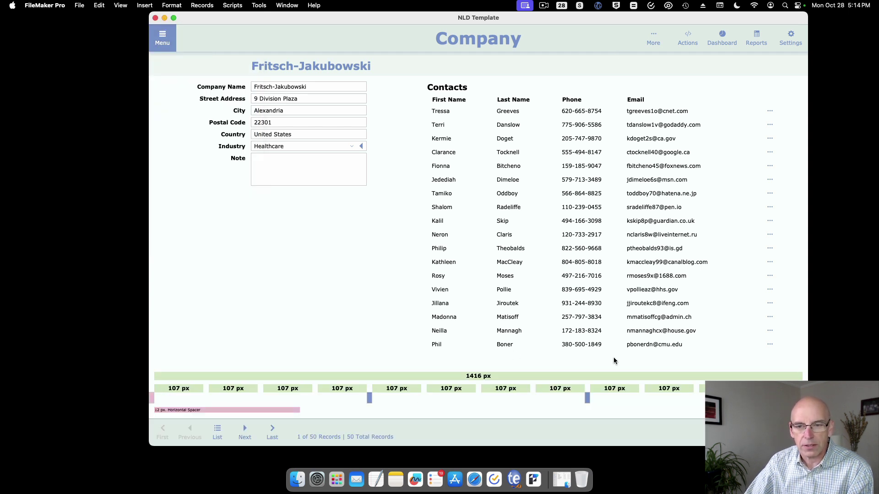
pyautogui.moveTo(660, 447); pyautogui.dragTo(654, 397)
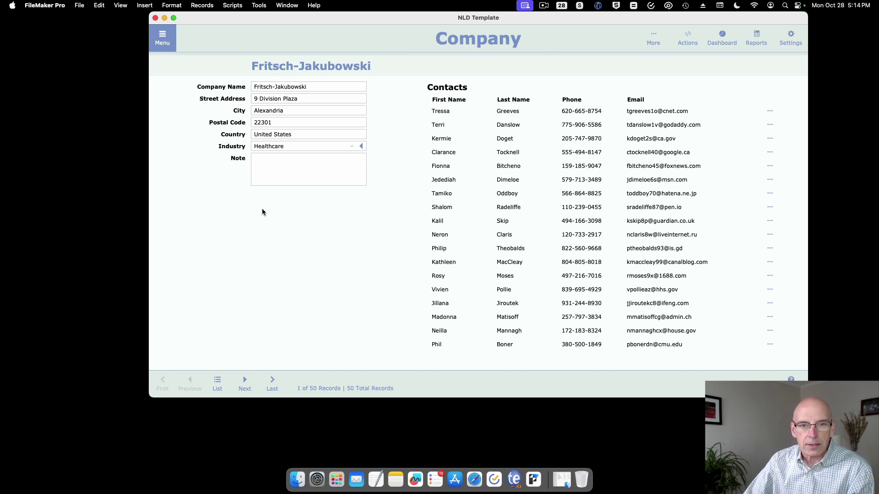
# - View the company's related project list and the second contact's detail card, closing each without changes
pyautogui.click(655, 36)
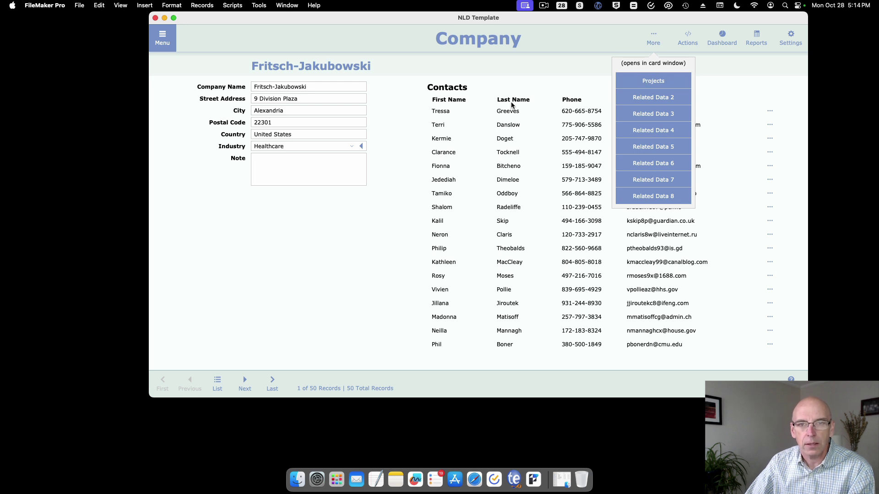
pyautogui.click(469, 79)
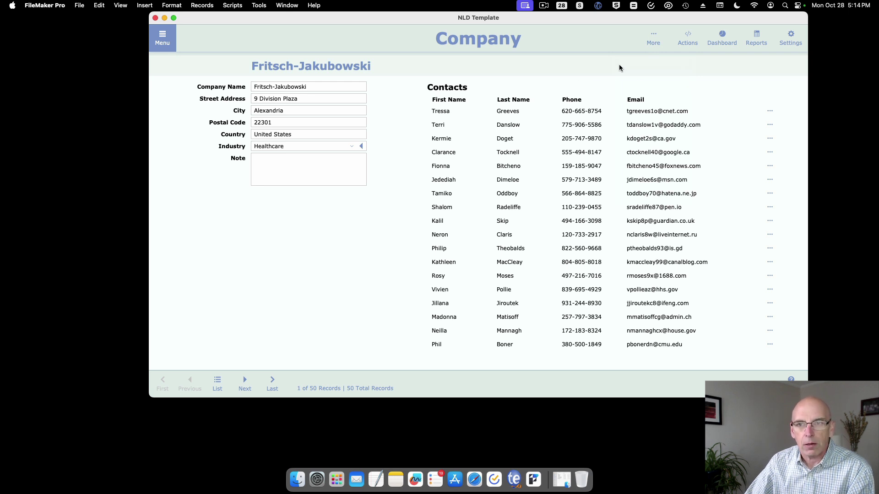
pyautogui.click(651, 37)
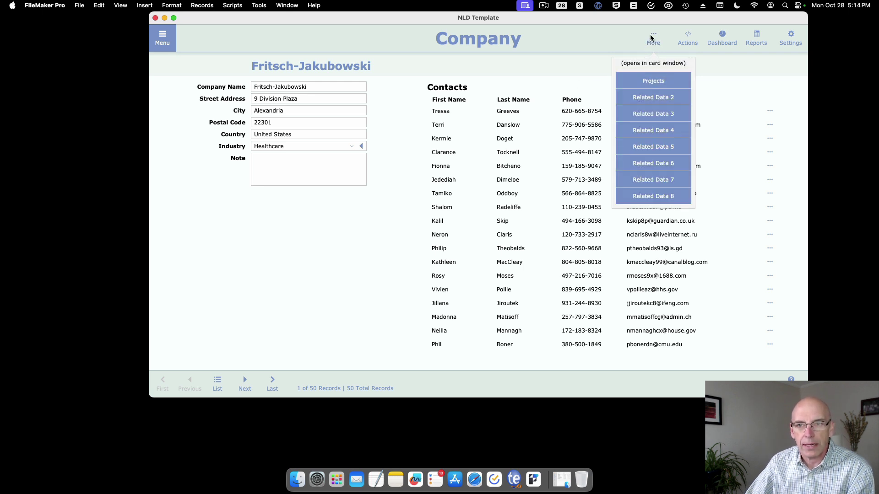
pyautogui.click(649, 86)
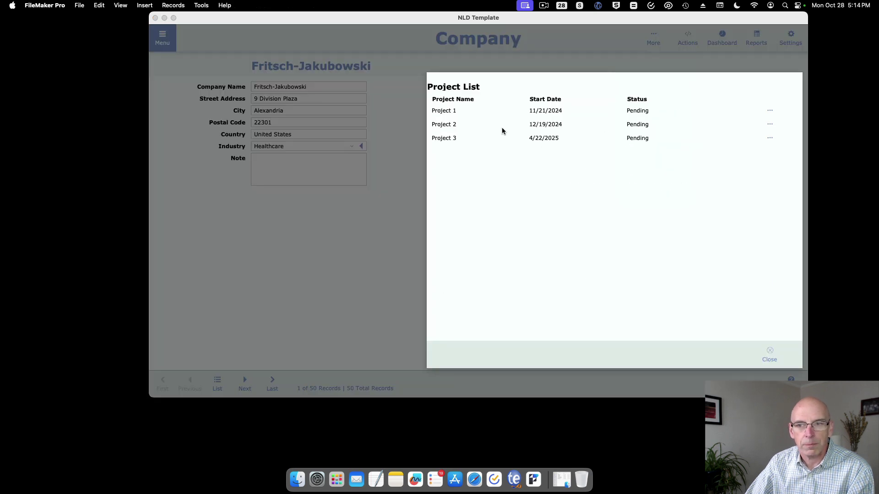
pyautogui.click(769, 352)
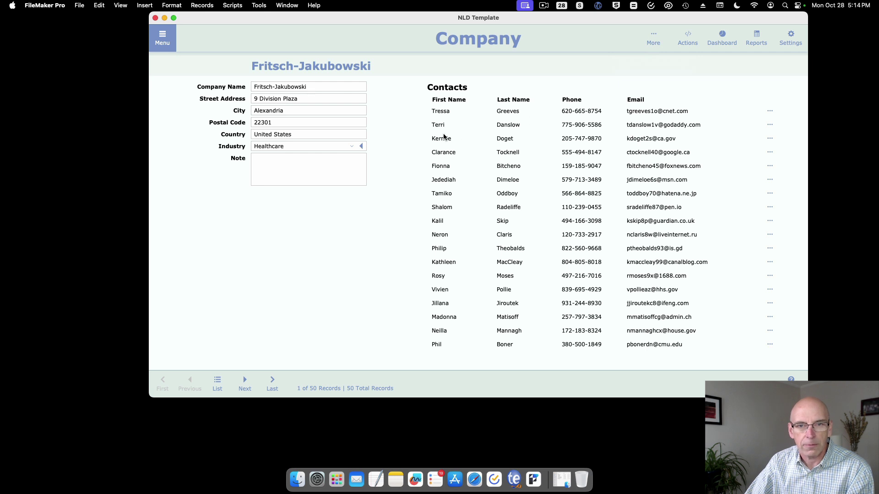
pyautogui.click(771, 125)
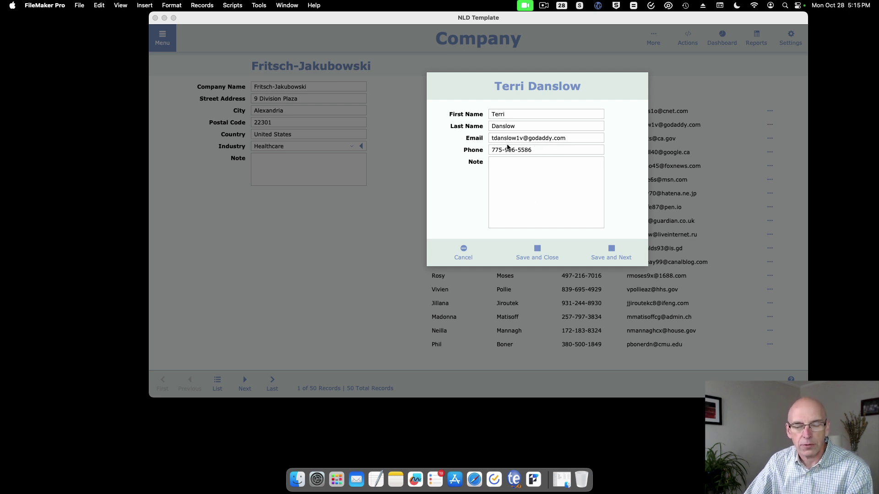
pyautogui.click(466, 250)
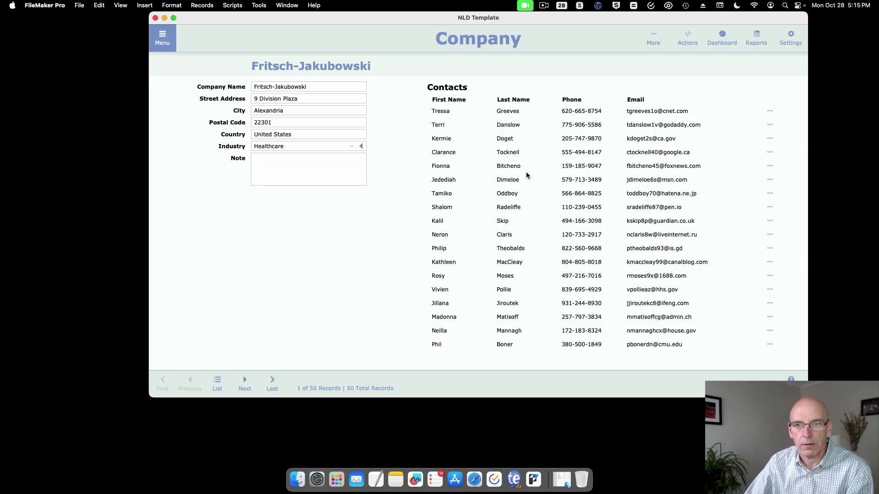
# - View the details of Project 2 and Project 3 from the company's project list, cancelling out of each card
pyautogui.click(654, 37)
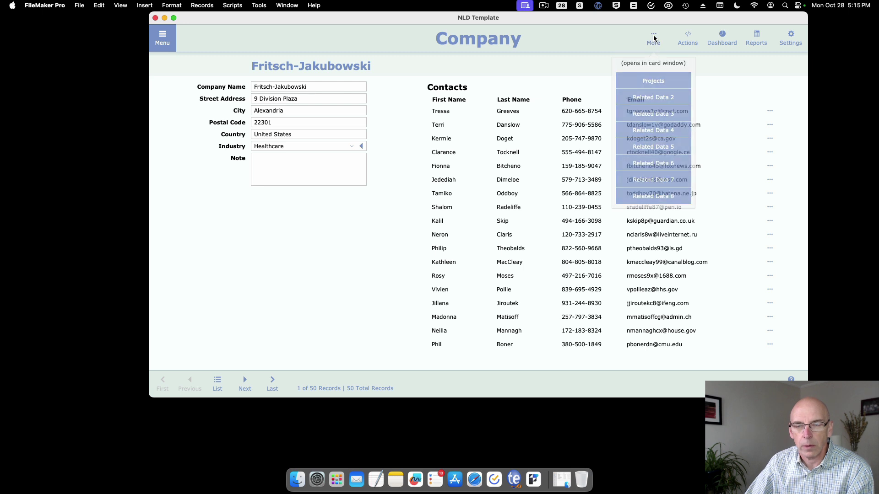
pyautogui.click(653, 81)
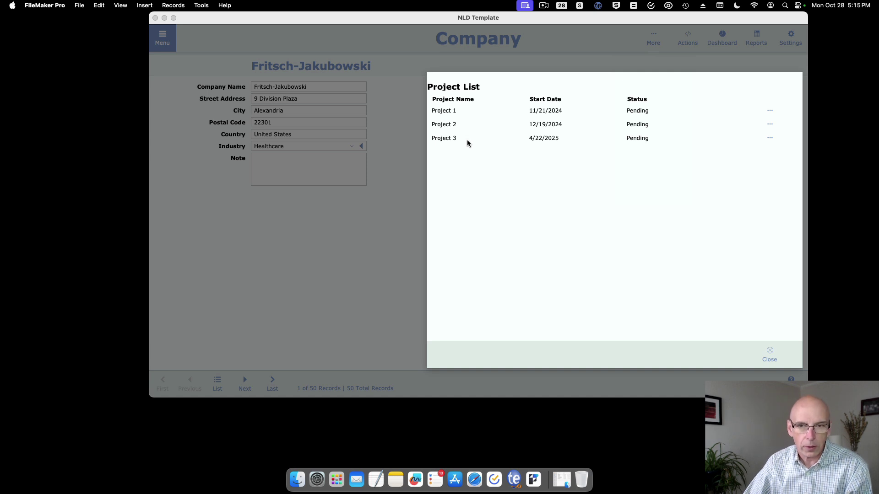
pyautogui.click(771, 125)
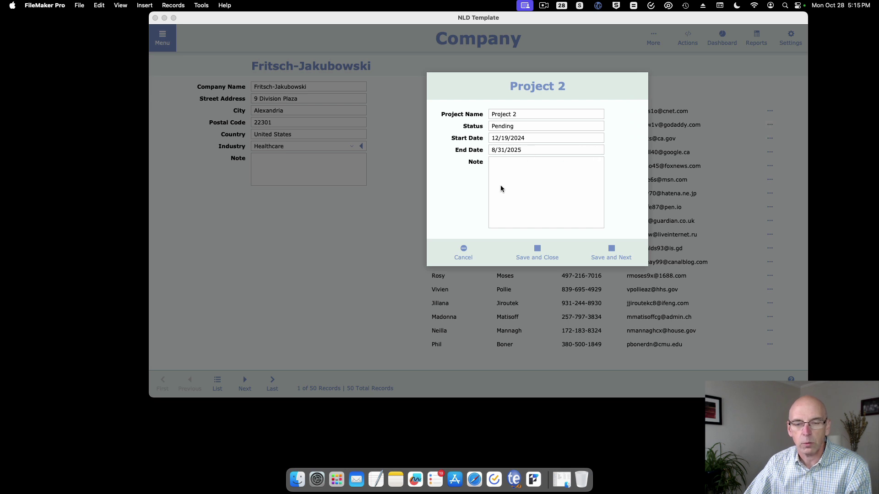
pyautogui.click(463, 251)
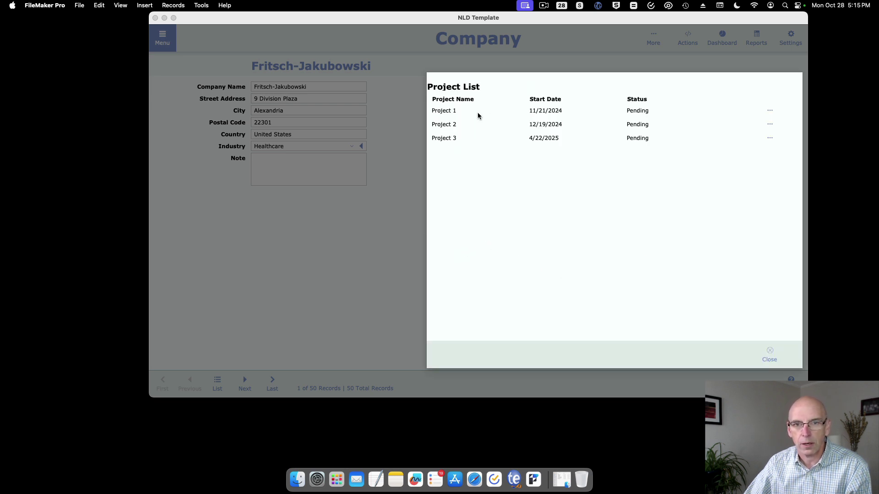
pyautogui.click(769, 138)
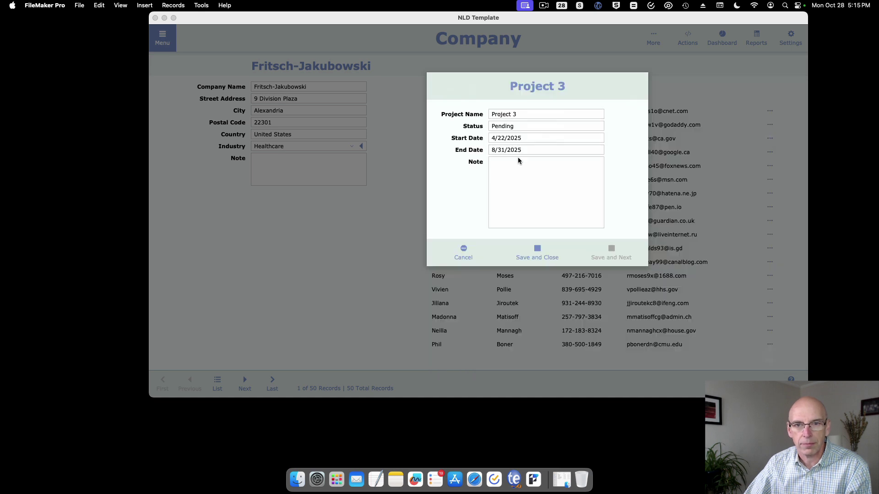
pyautogui.click(463, 254)
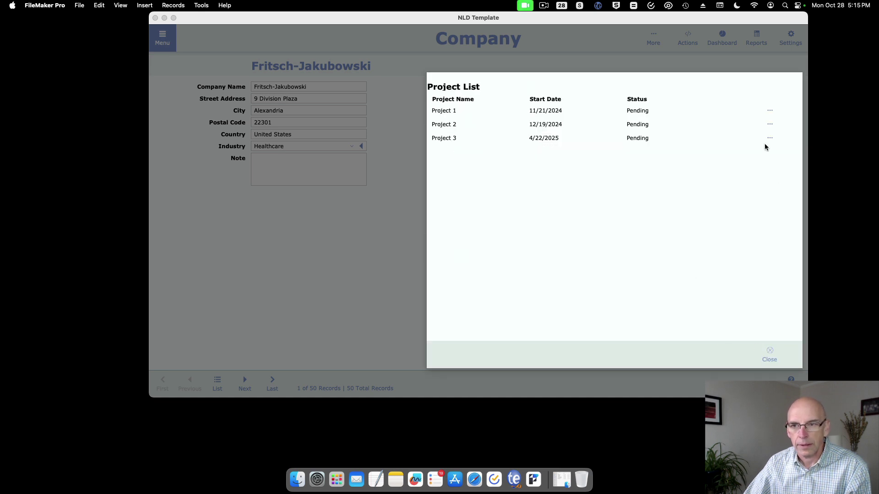
# - Add the note "Some Notes" to Project 2 and save the project card
pyautogui.click(769, 124)
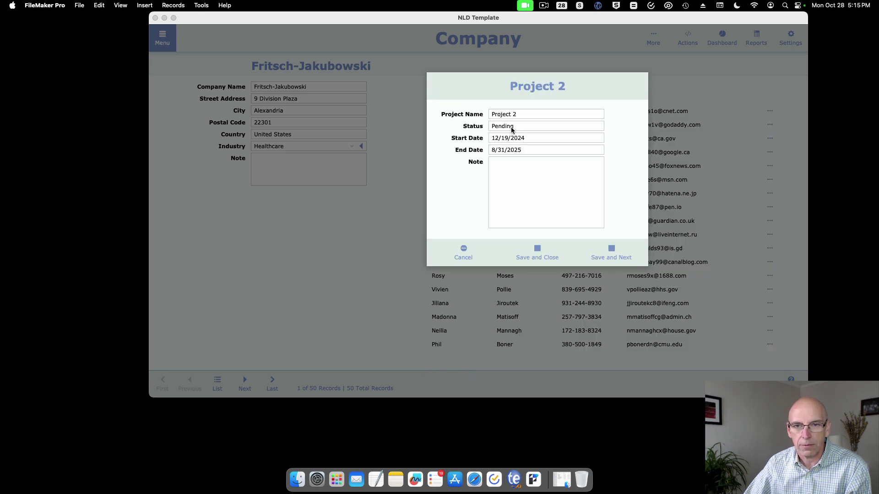
pyautogui.click(527, 169)
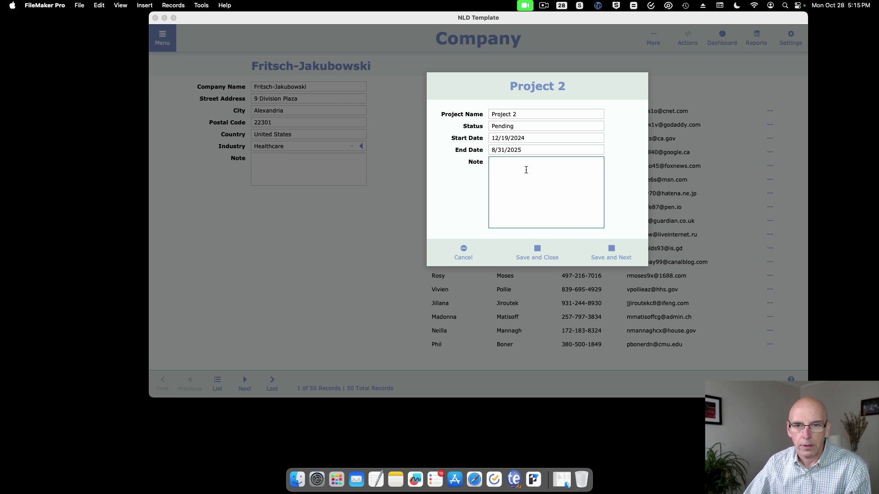
pyautogui.write('Some Notes')
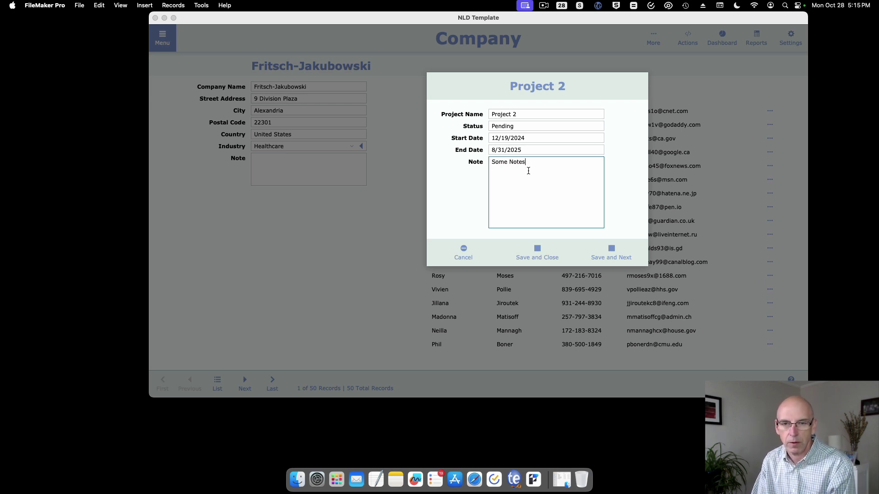
pyautogui.click(536, 249)
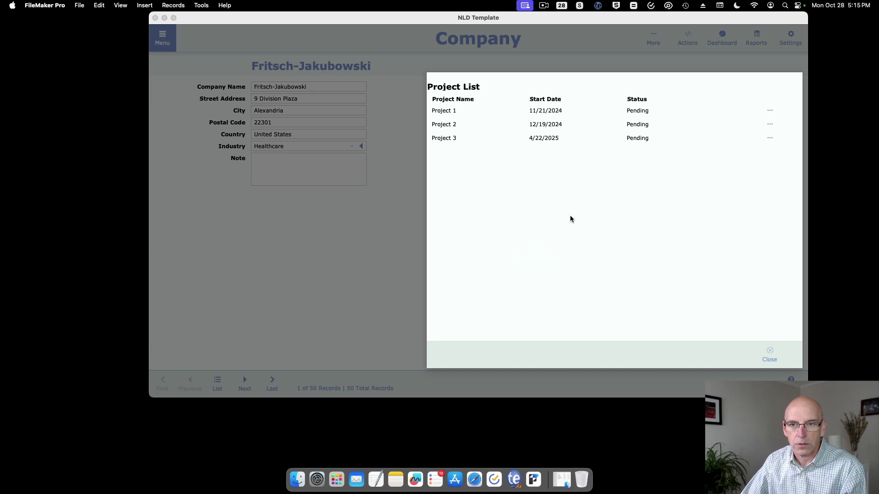
# - Reopen Project 2 to check its note, and close the card and the project list
pyautogui.click(769, 124)
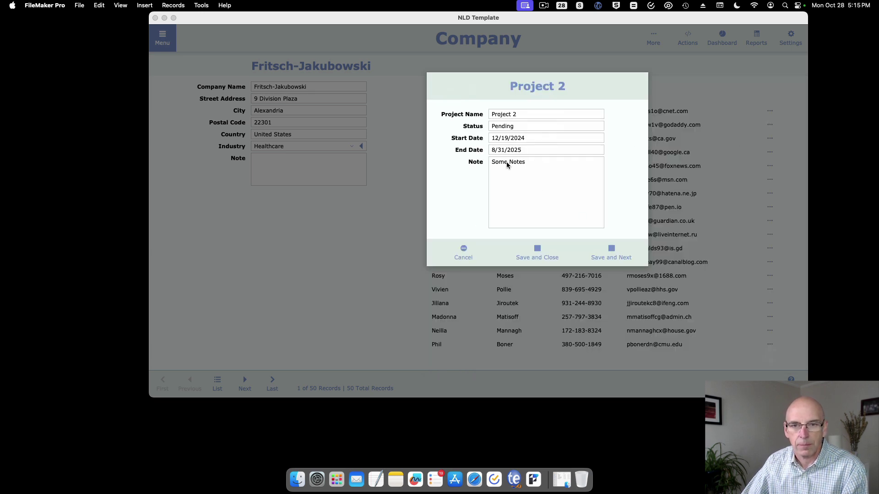
pyautogui.click(463, 249)
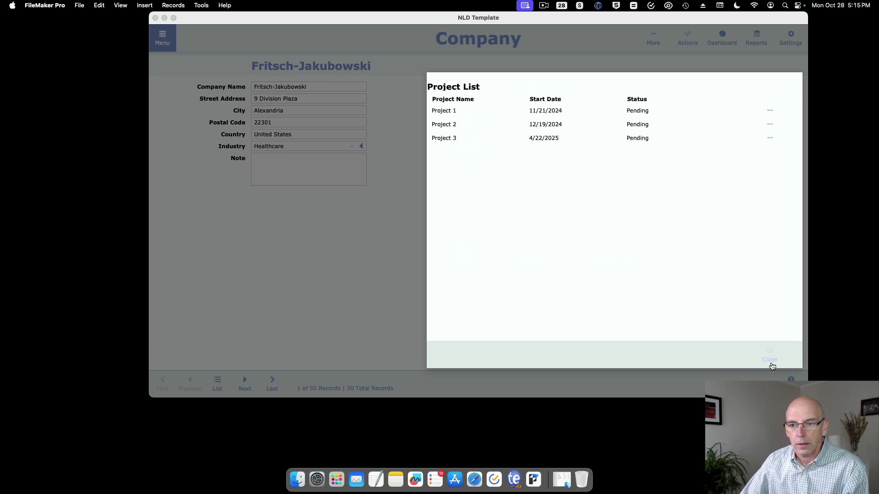
pyautogui.click(775, 360)
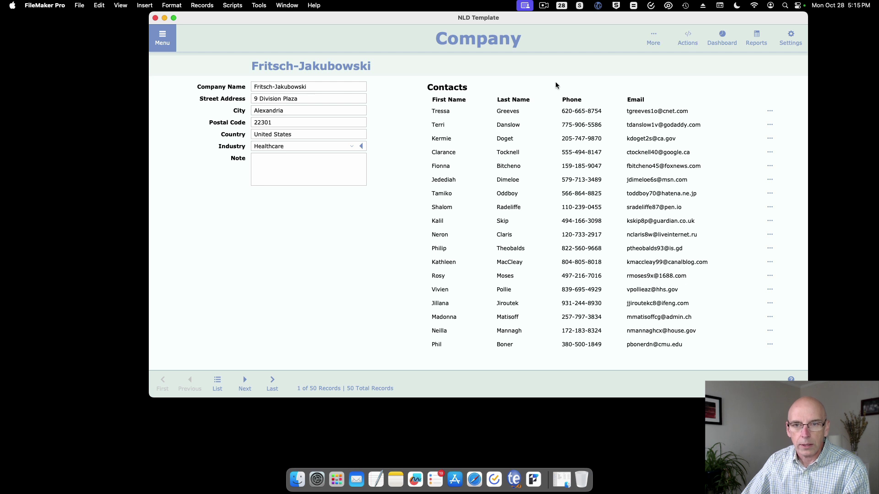
# - Review the available actions for the company and the navigation entries without choosing any
pyautogui.click(686, 39)
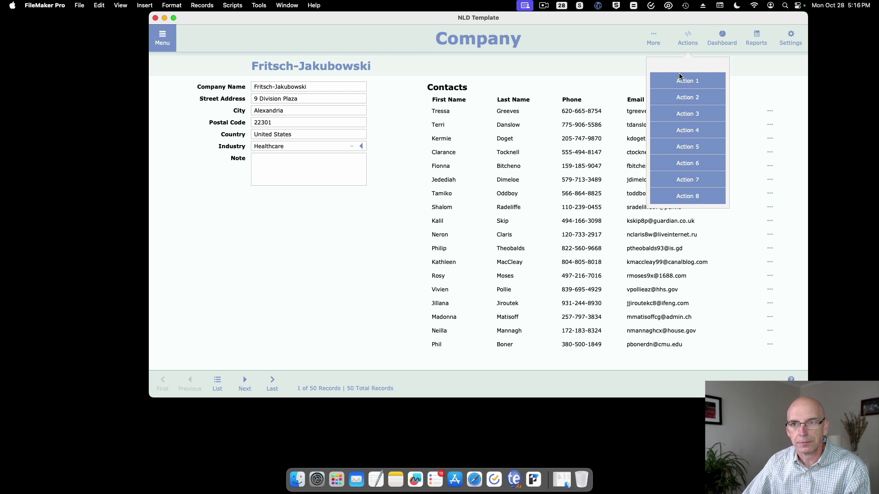
pyautogui.click(689, 42)
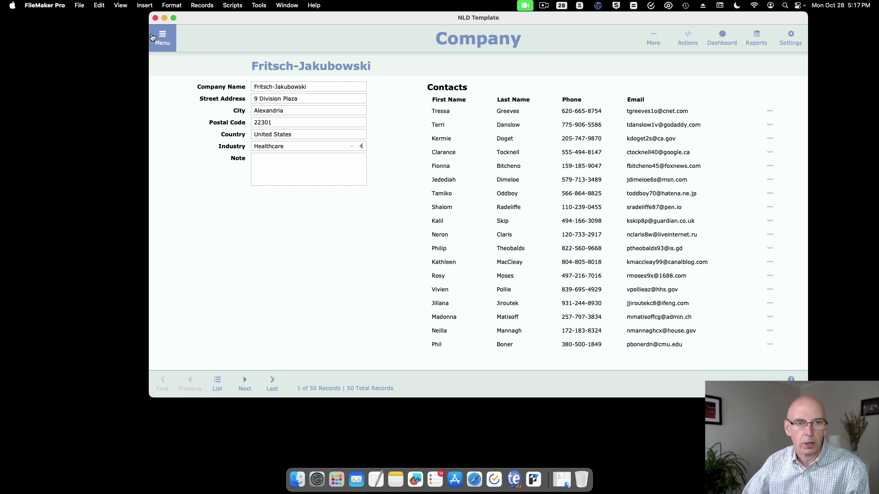
pyautogui.click(153, 36)
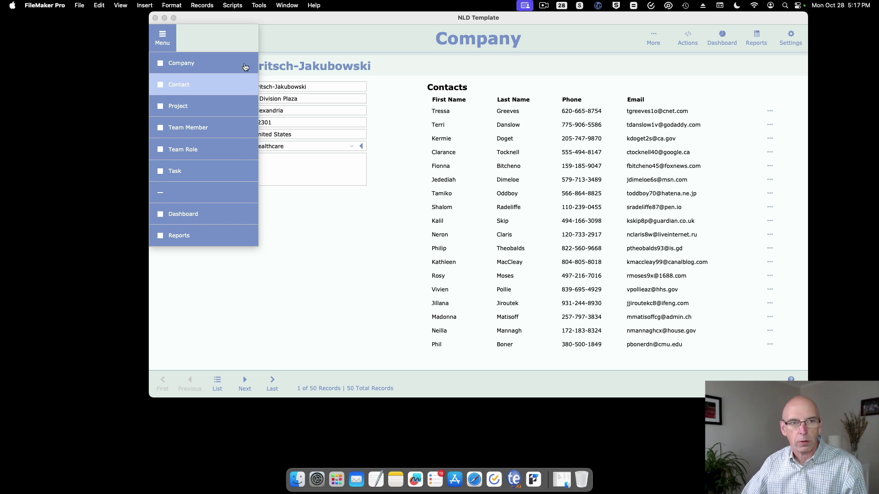
pyautogui.click(163, 39)
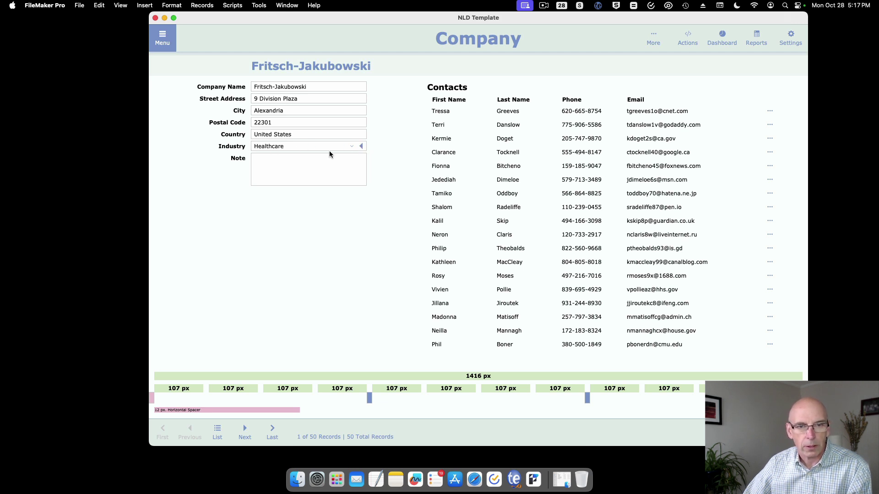
# - Review the company's Industry choices without changing the value, and go to the related Healthcare industry record
pyautogui.click(351, 146)
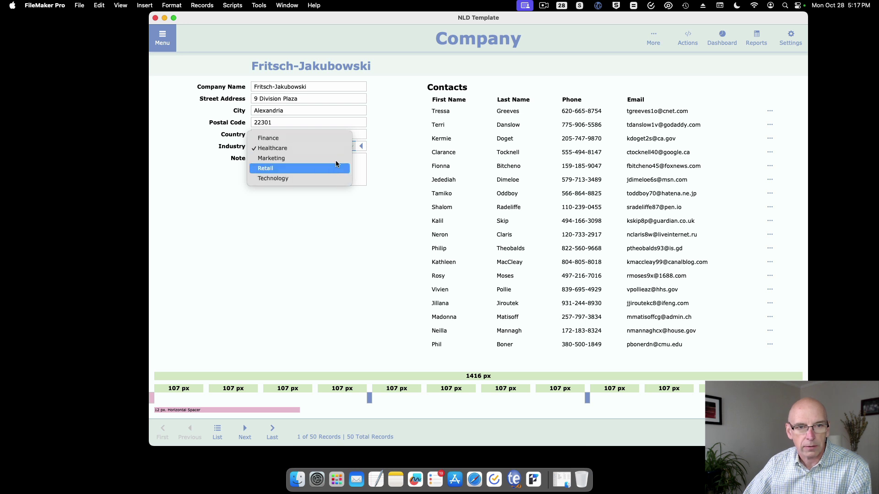
pyautogui.click(418, 138)
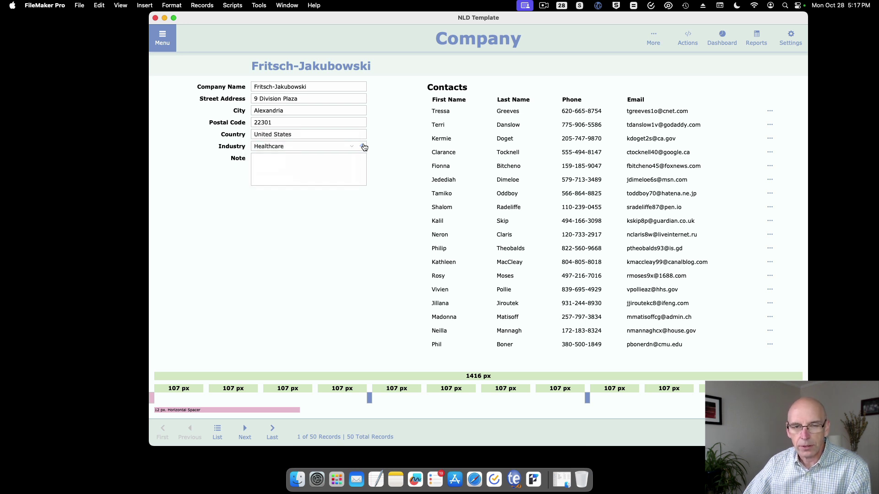
pyautogui.click(364, 146)
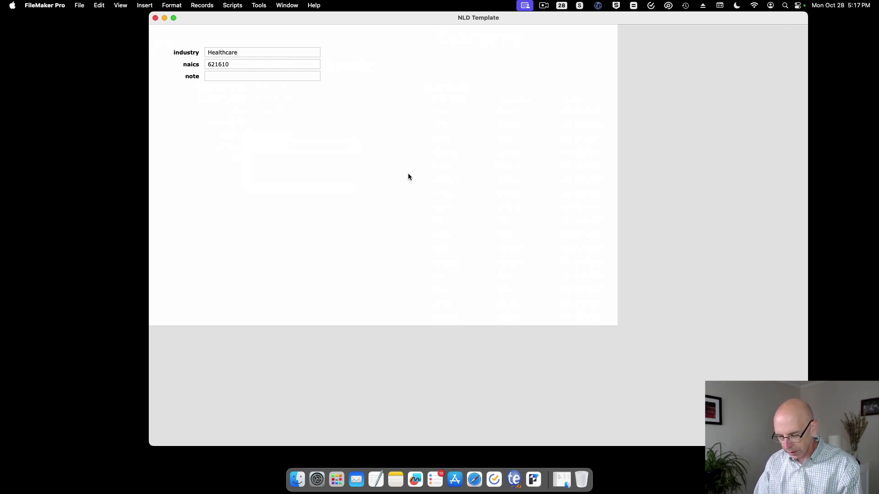
# - Open the Company layout in a new window from the layout manager
pyautogui.press('super+shift+l')
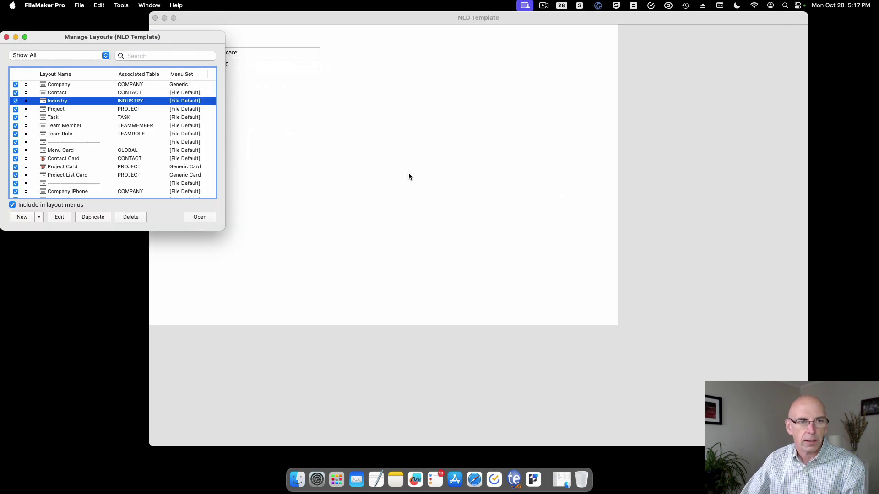
pyautogui.click(119, 87)
pyautogui.click(200, 217)
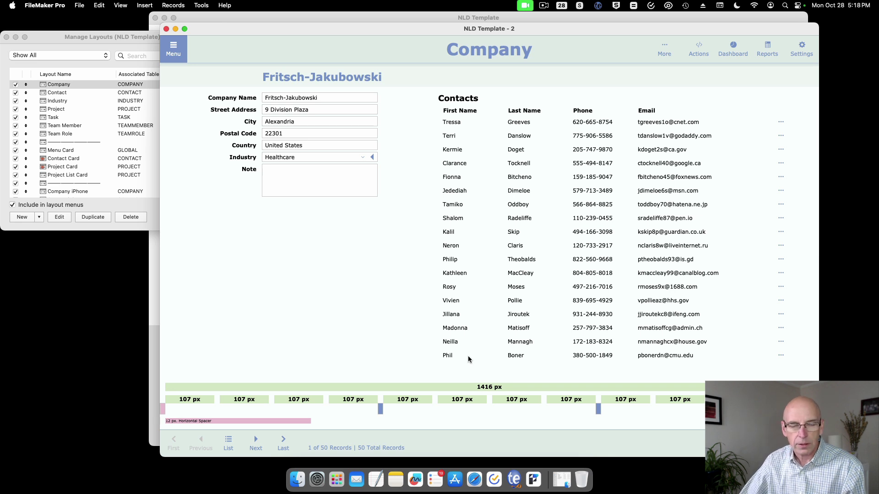
# - Switch the Company window's custom menu set to [Standard FileMaker Menus]
pyautogui.click(202, 6)
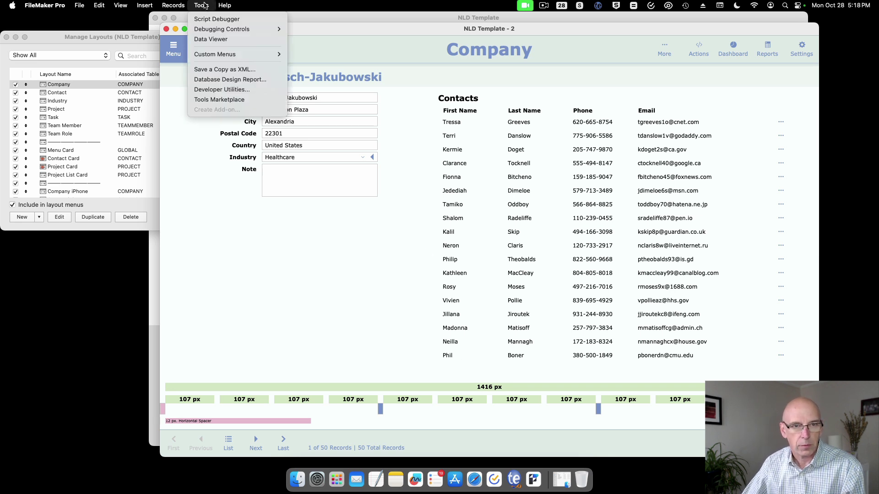
pyautogui.moveTo(209, 54)
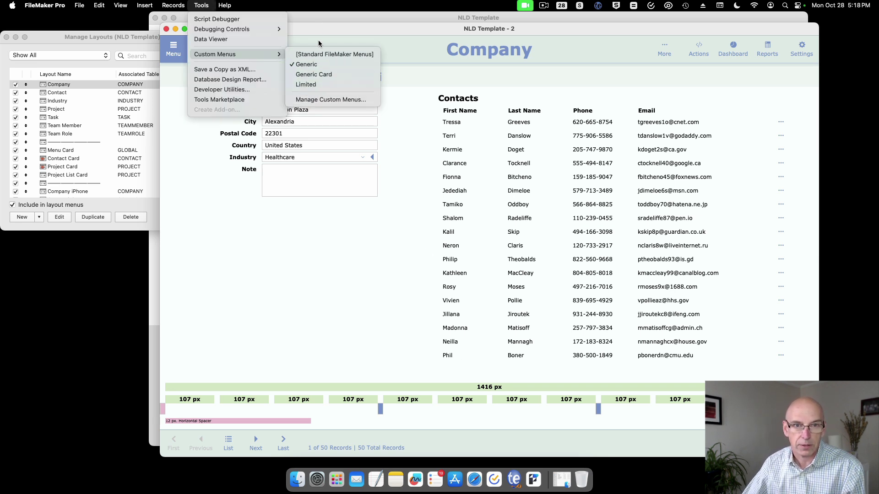
pyautogui.click(314, 55)
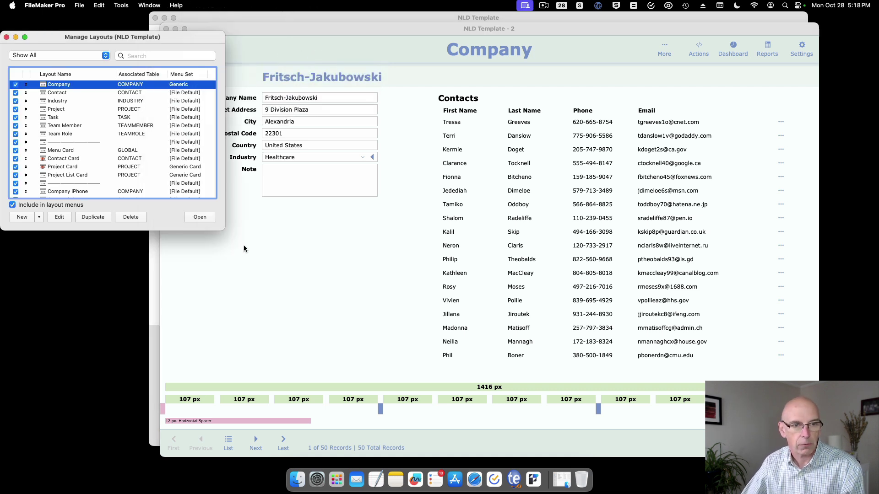
# - Enlarge the layout manager to show the Design folder's layouts and open the 1440 x layout in a new window
pyautogui.moveTo(224, 229); pyautogui.dragTo(589, 405)
pyautogui.scroll(-5, 217, 267)
pyautogui.click(71, 257)
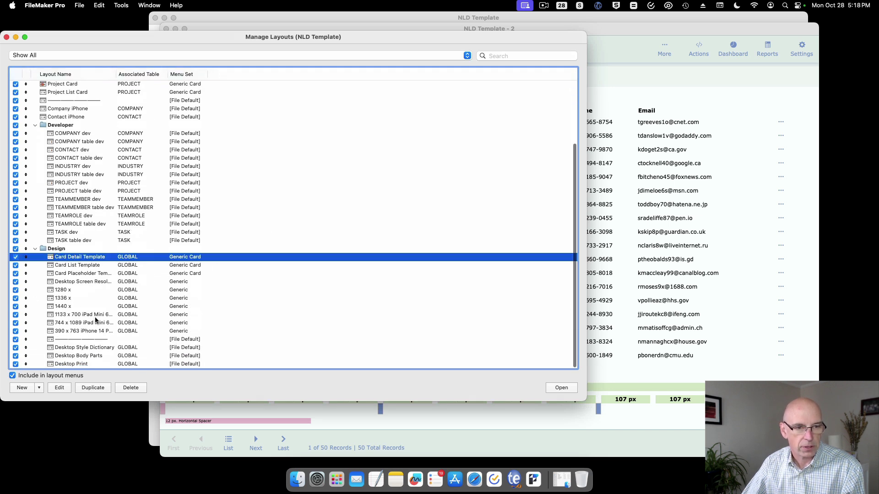
pyautogui.click(64, 307)
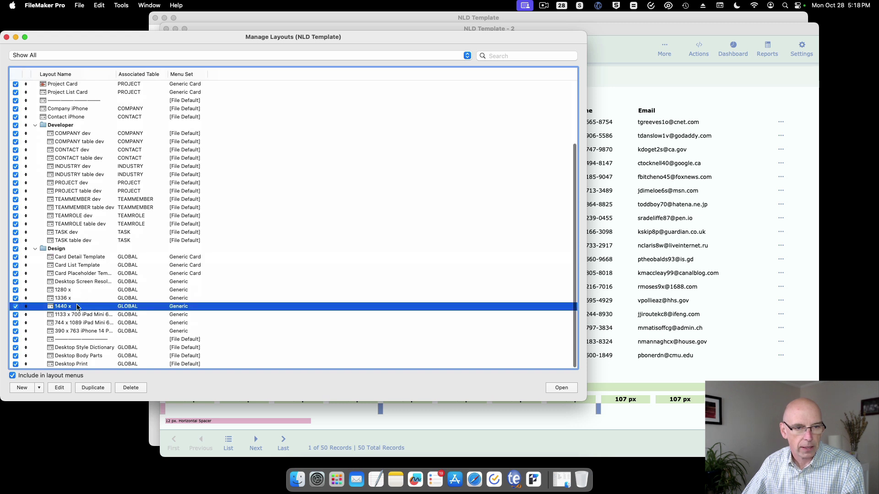
pyautogui.click(562, 388)
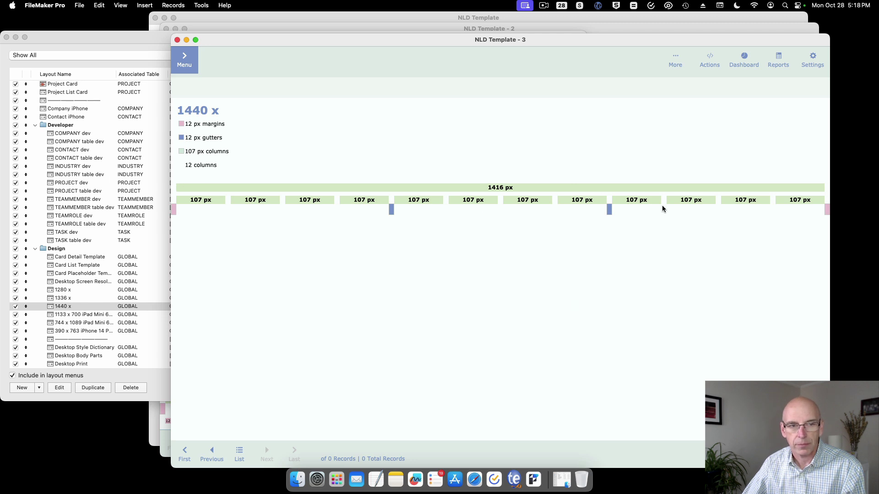
# - Review the column grids of the 1336 x and 1280 x design layouts, closing each layout's window after viewing
pyautogui.click(66, 299)
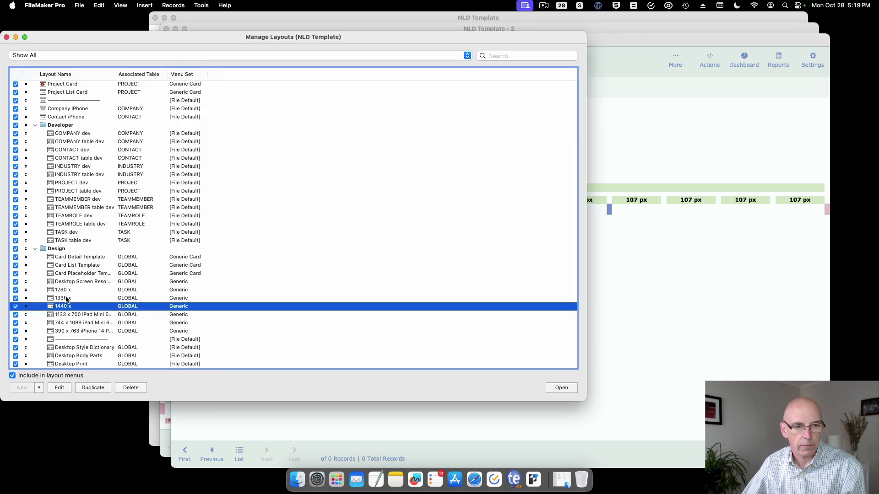
pyautogui.click(66, 299)
pyautogui.click(562, 388)
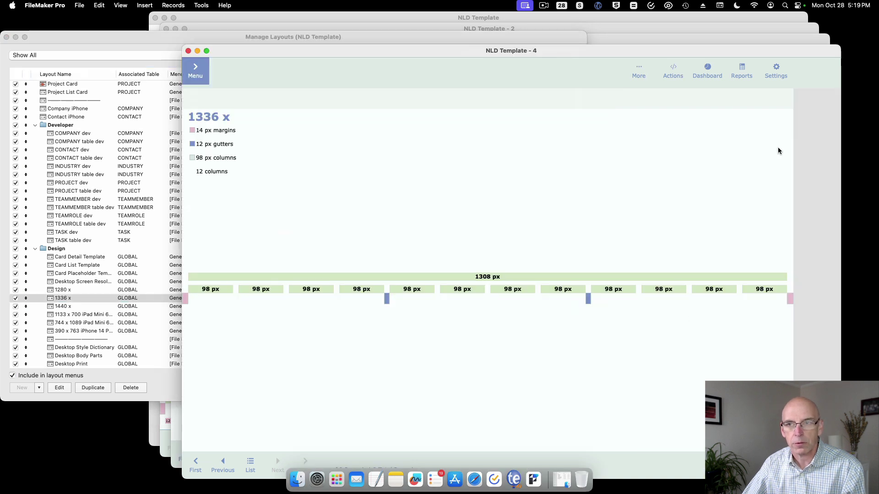
pyautogui.click(188, 51)
pyautogui.click(62, 290)
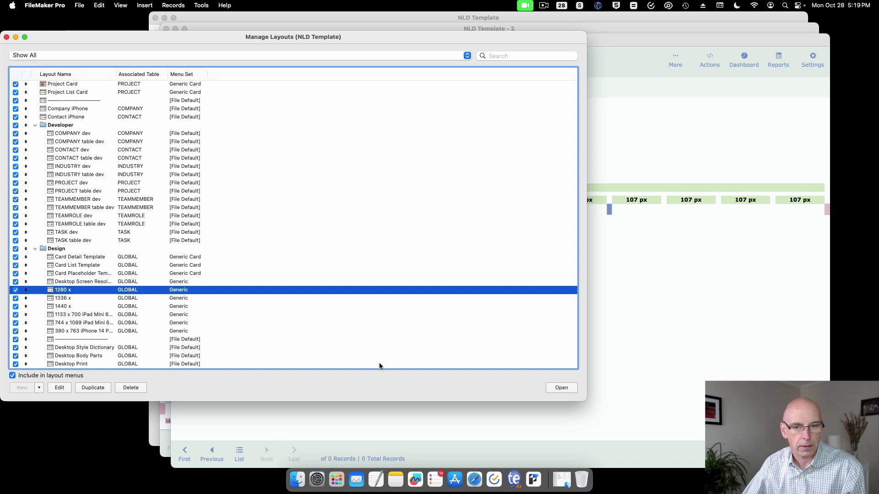
pyautogui.click(561, 388)
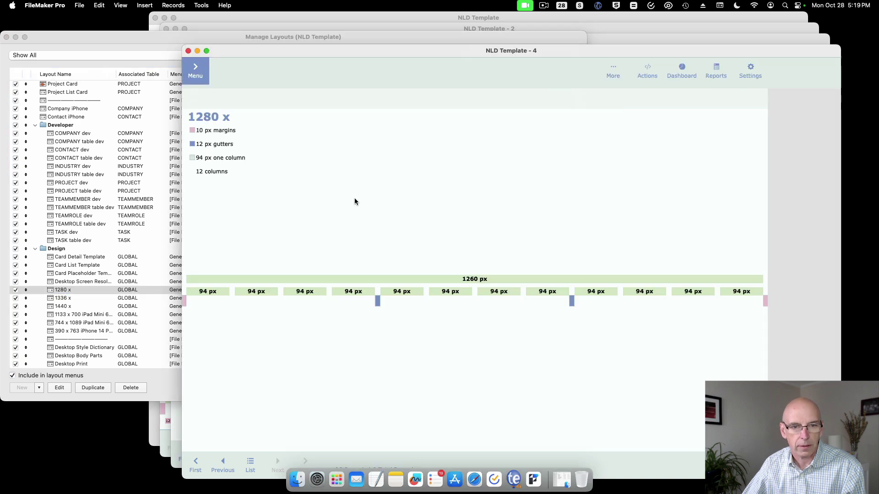
pyautogui.click(188, 51)
# - Review the Card Detail, Card List and Card Placeholder template layouts one after another, closing each layout's window
pyautogui.click(106, 259)
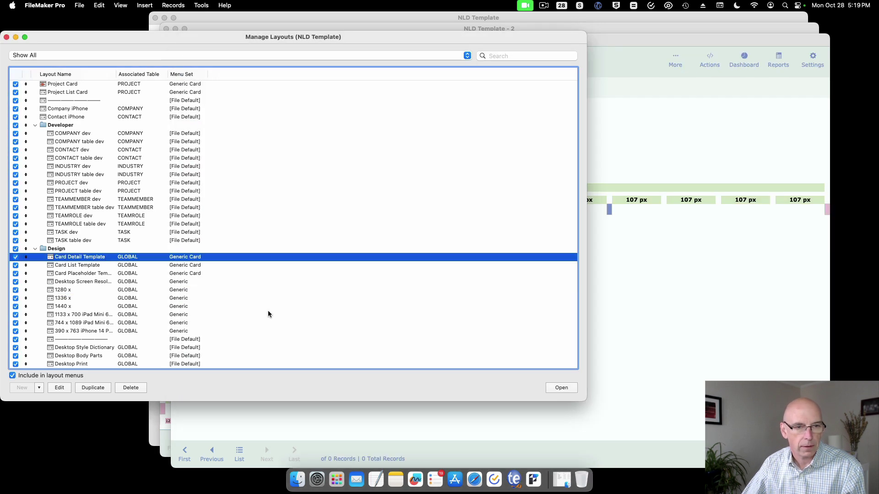
pyautogui.click(570, 388)
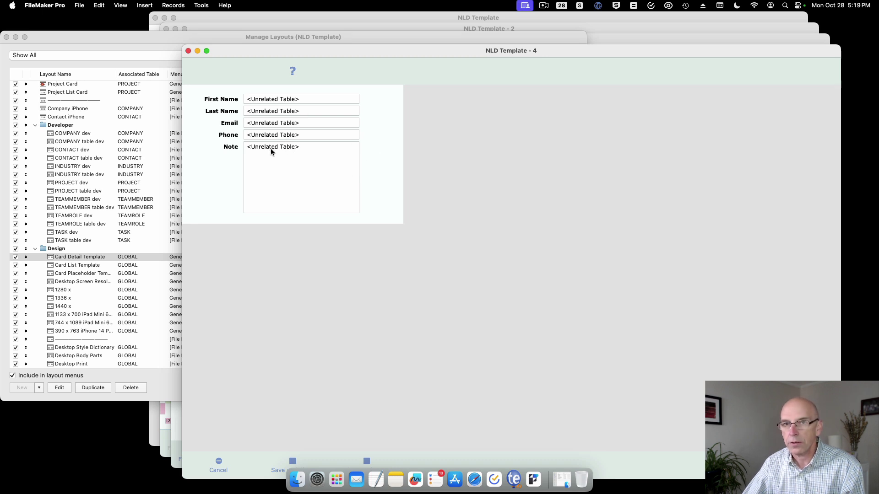
pyautogui.click(188, 51)
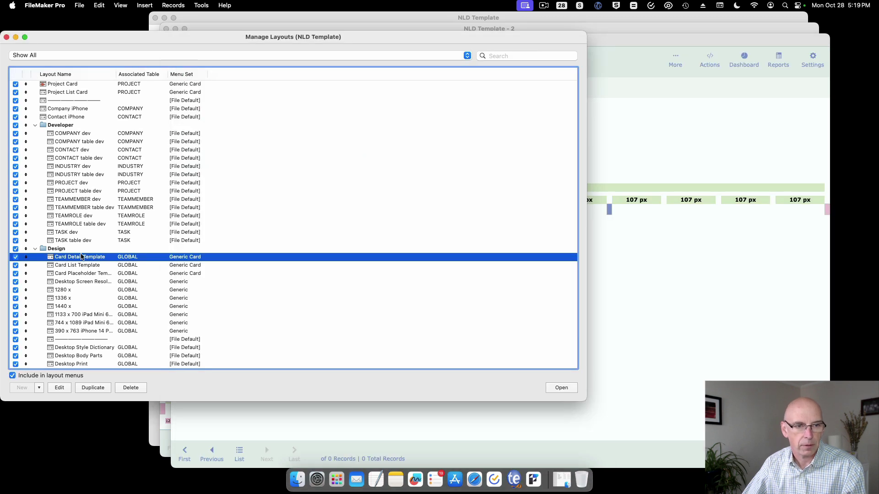
pyautogui.click(86, 266)
pyautogui.click(561, 388)
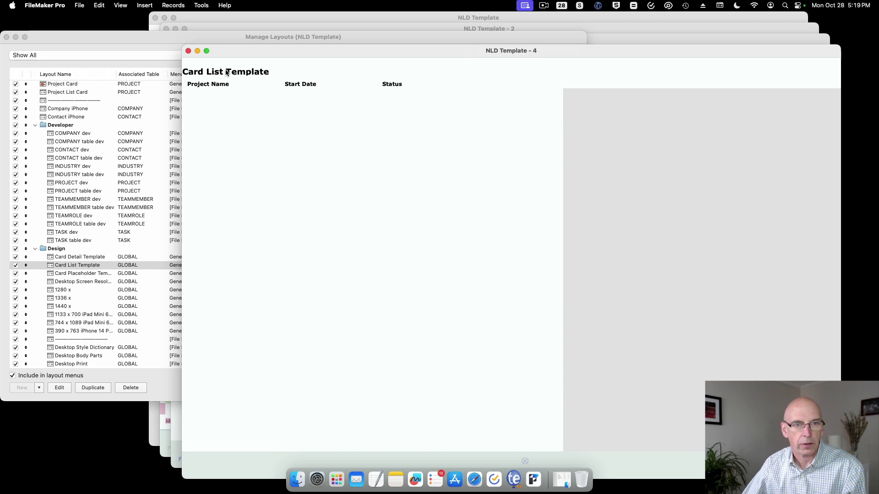
pyautogui.click(188, 52)
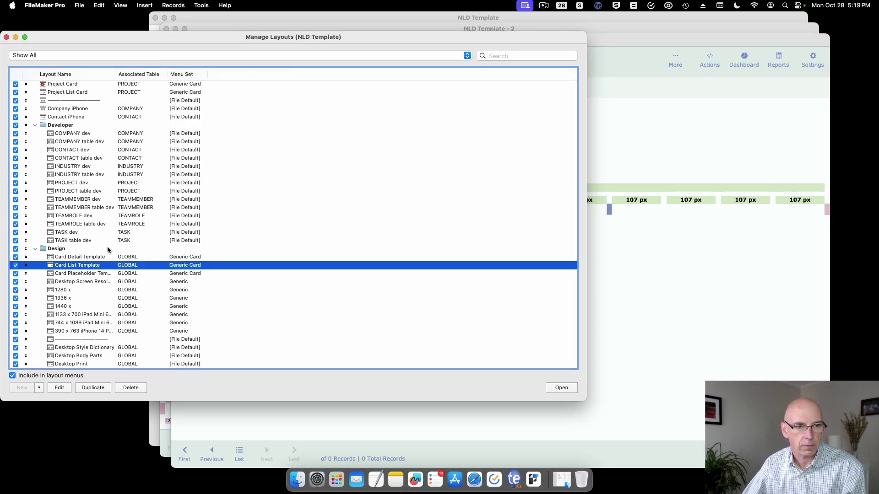
pyautogui.click(90, 273)
pyautogui.click(561, 388)
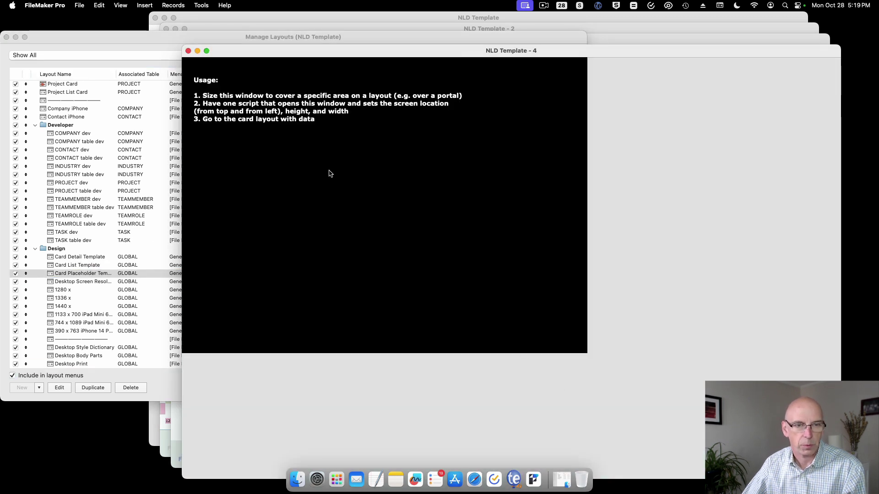
pyautogui.click(188, 52)
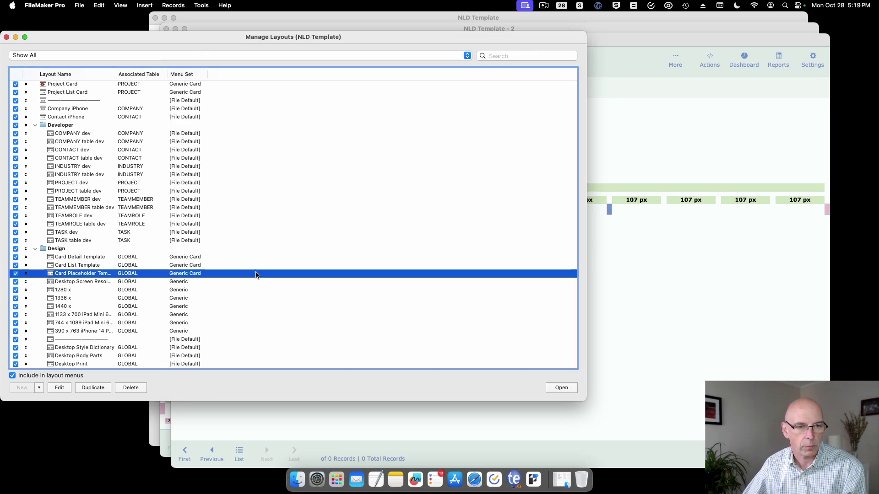
# - Review the screen resolution statistics on the desktop screen resolution layout and close its window
pyautogui.click(71, 283)
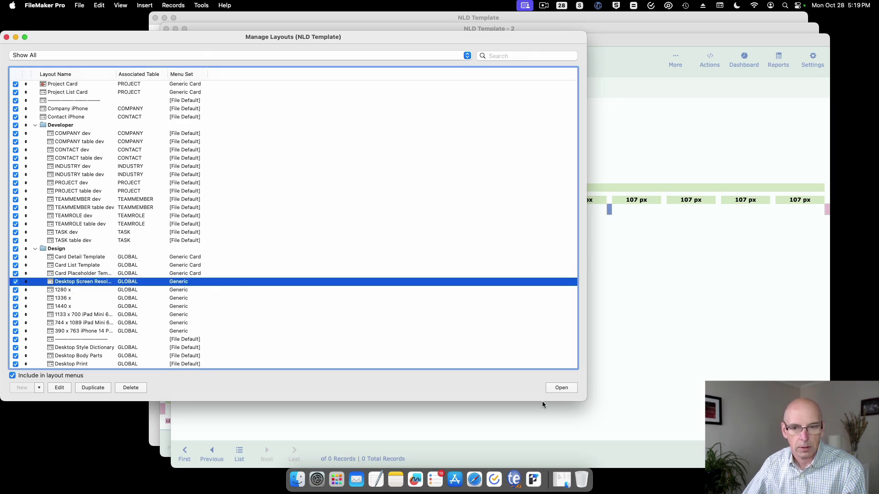
pyautogui.click(562, 388)
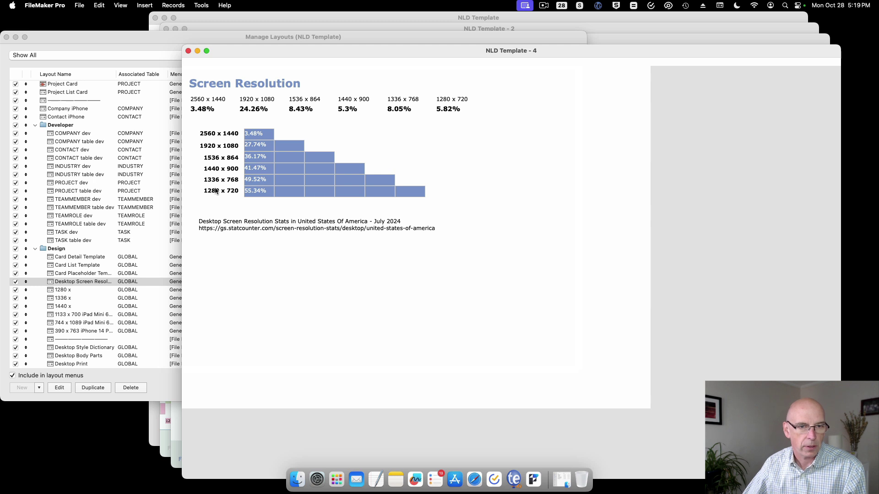
pyautogui.click(188, 51)
# - Review the grids of the 1133 x 700 and 744 x 1089 iPad Mini 6 and 390 x 763 iPhone 14 layouts, closing each window
pyautogui.click(109, 315)
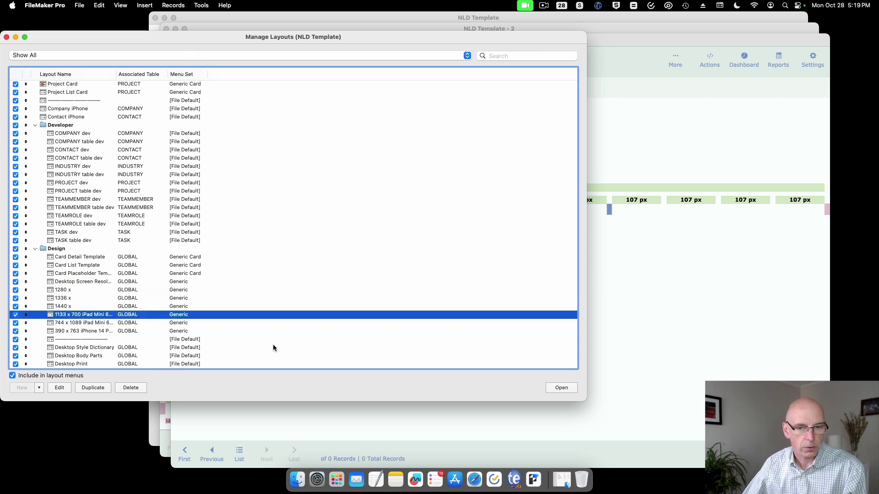
pyautogui.click(555, 389)
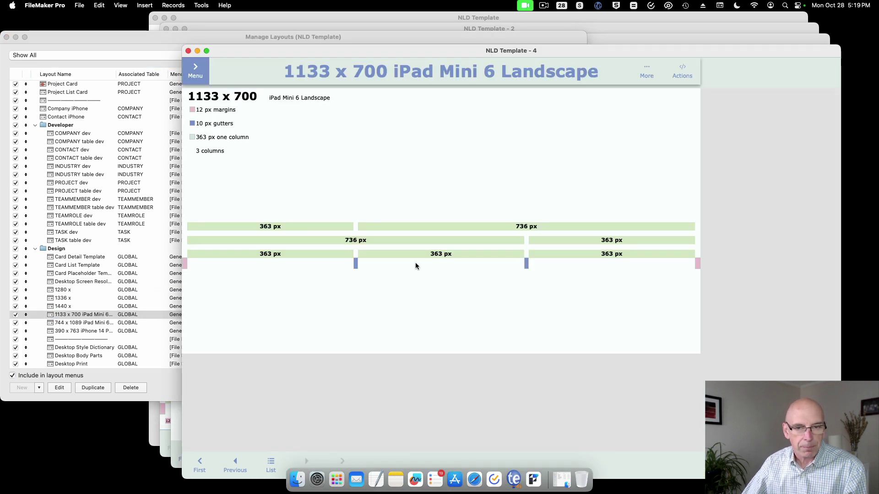
pyautogui.click(187, 50)
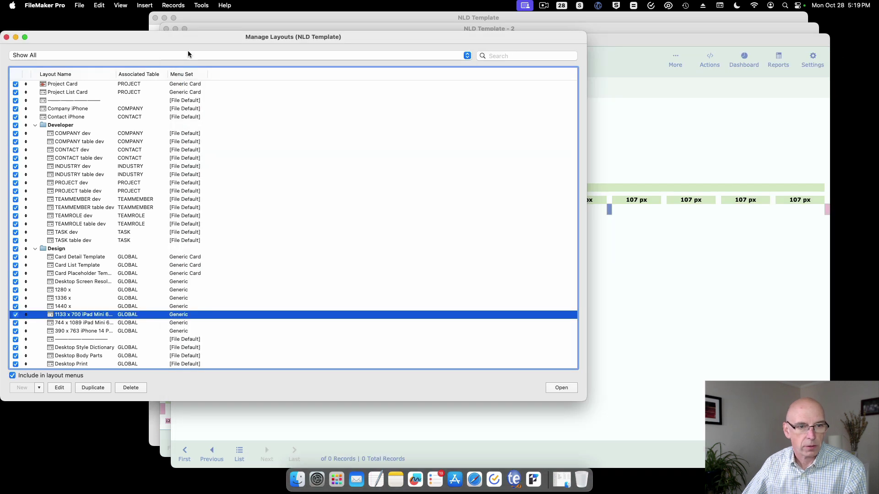
pyautogui.click(105, 324)
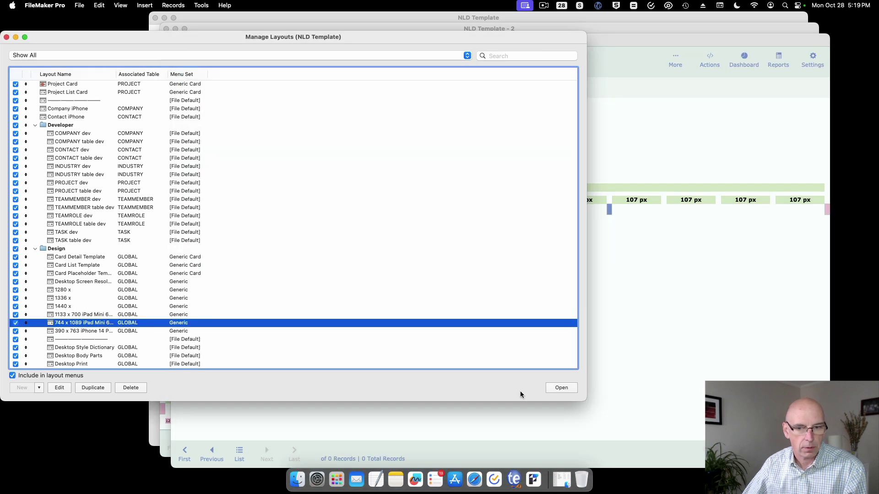
pyautogui.click(561, 388)
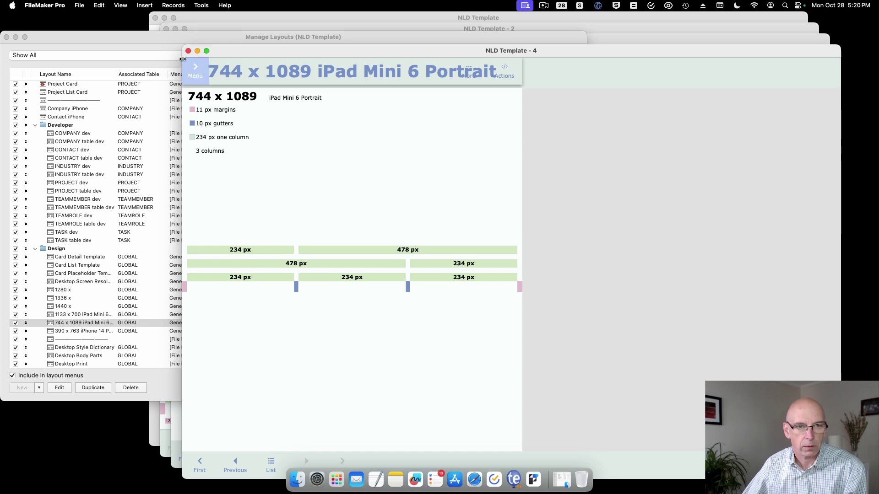
pyautogui.click(187, 51)
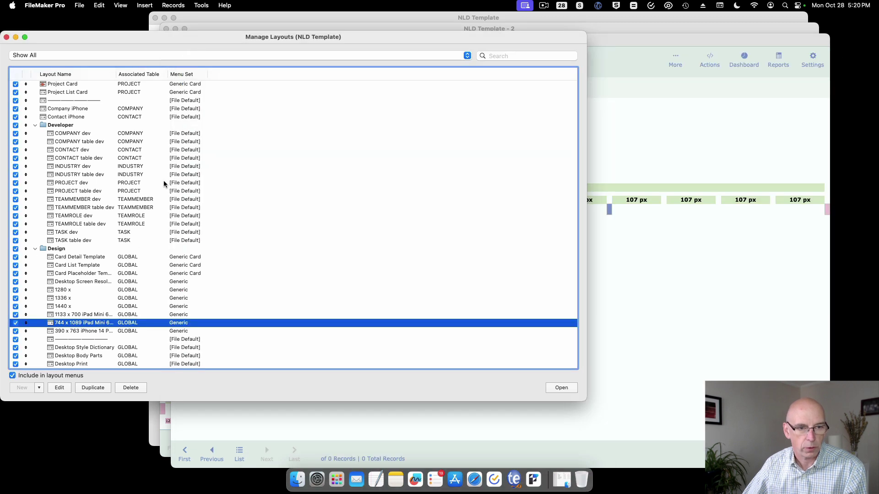
pyautogui.click(104, 331)
pyautogui.click(571, 391)
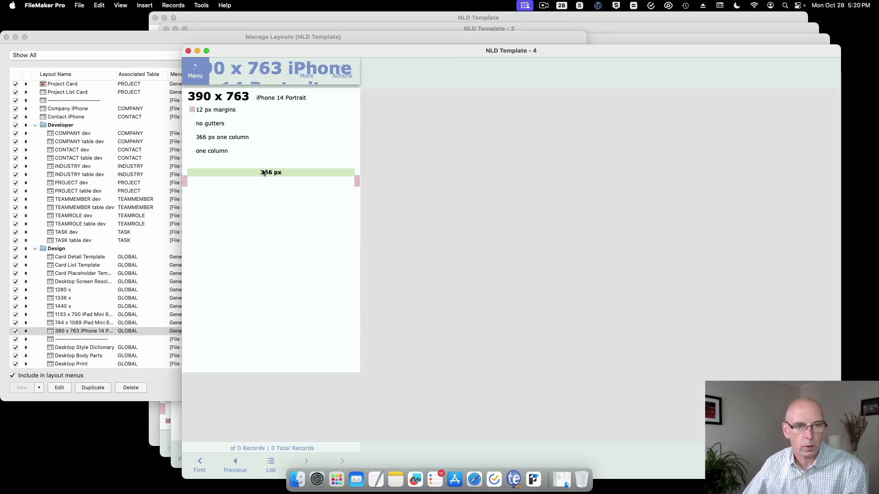
pyautogui.click(188, 52)
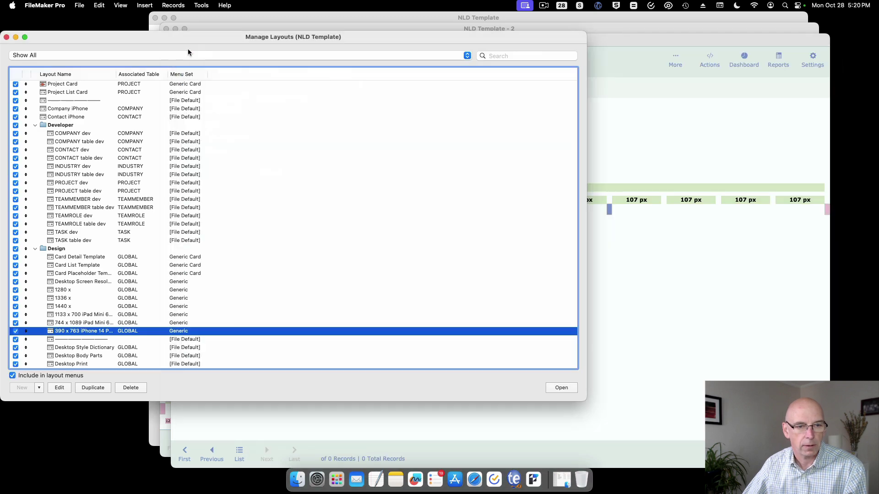
# - Open the Desktop Style Dictionary layout in a new window and keep that window in front of the layout manager
pyautogui.click(115, 348)
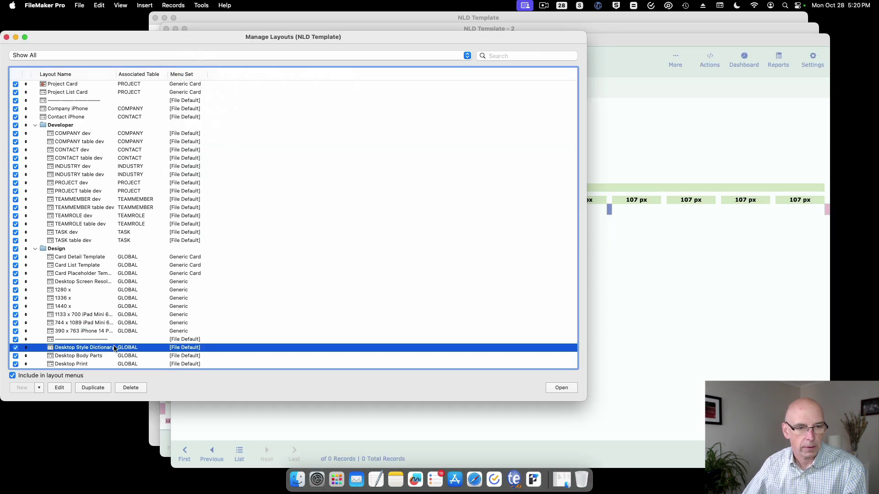
pyautogui.click(554, 389)
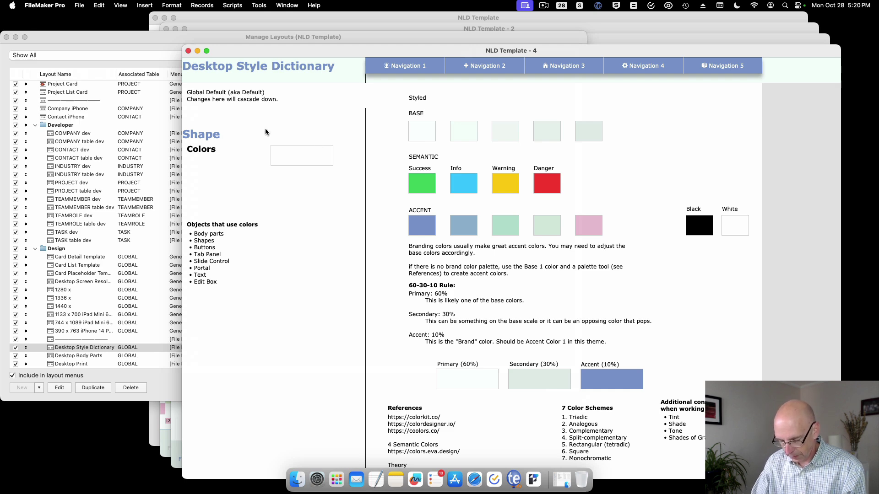
pyautogui.press('super+shift+l')
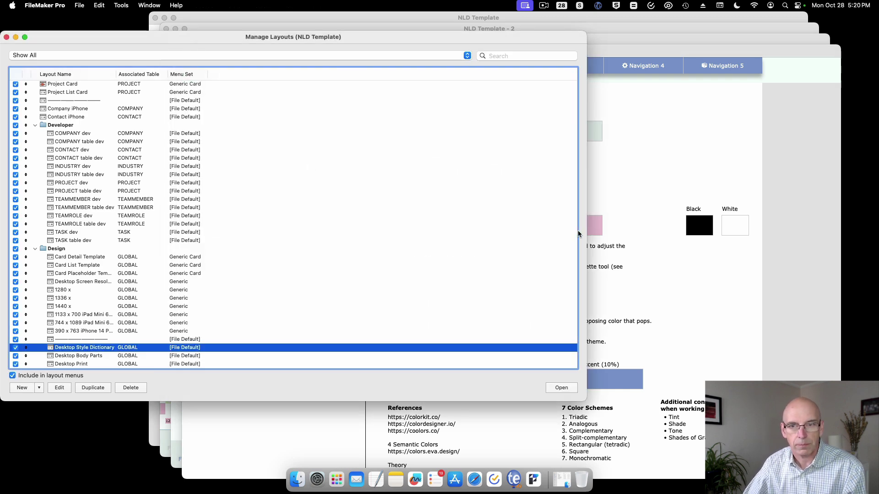
pyautogui.click(638, 186)
# - Review the file's NLD Green Base and NLD Green Base iOS themes in the theme manager and close it without changes
pyautogui.click(79, 5)
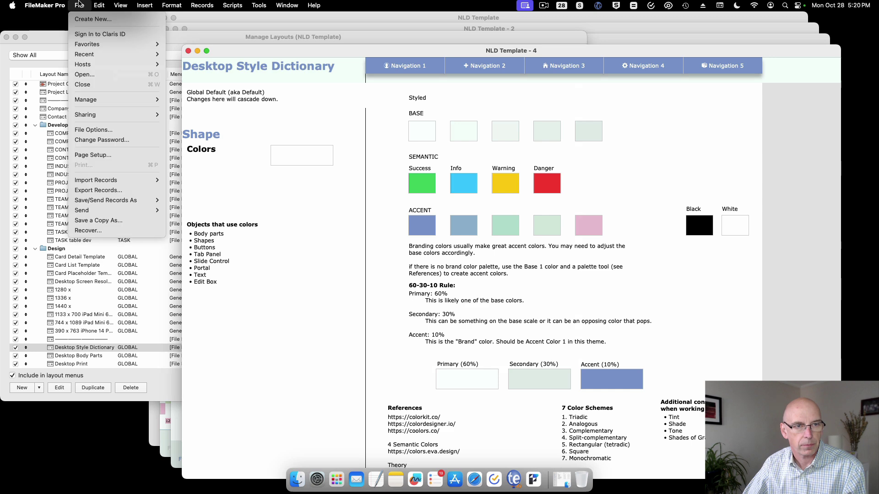
pyautogui.moveTo(103, 100)
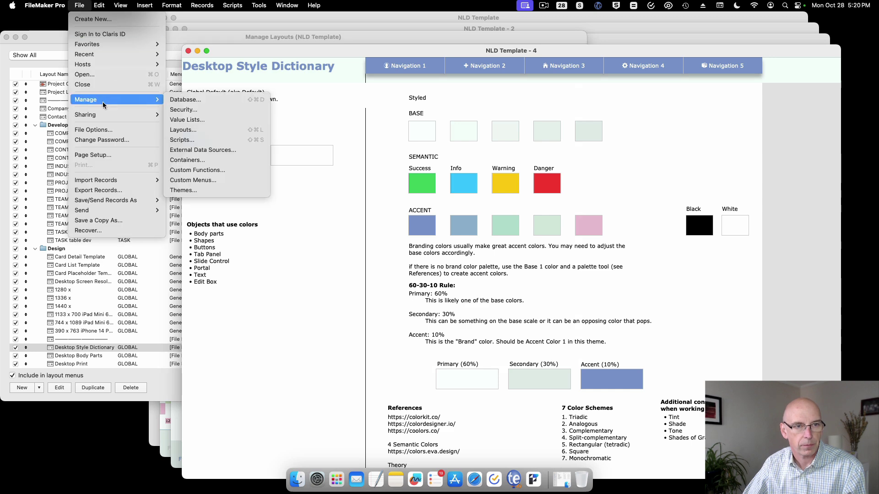
pyautogui.click(199, 191)
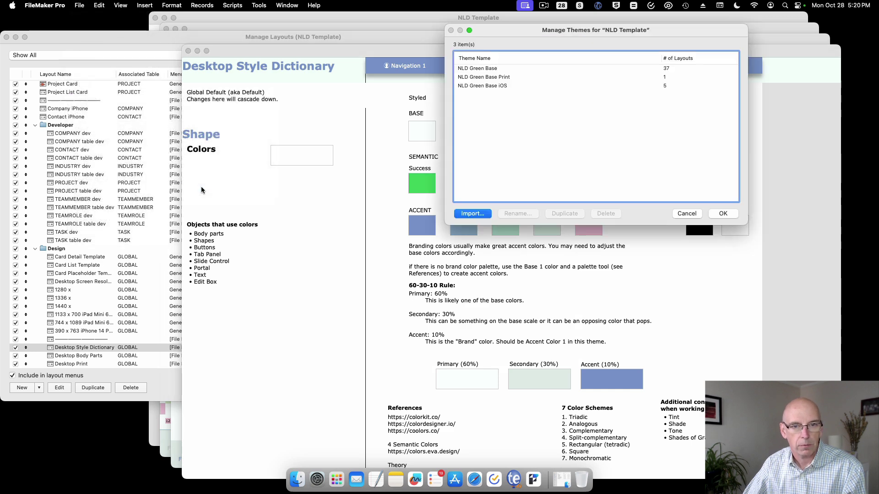
pyautogui.click(474, 69)
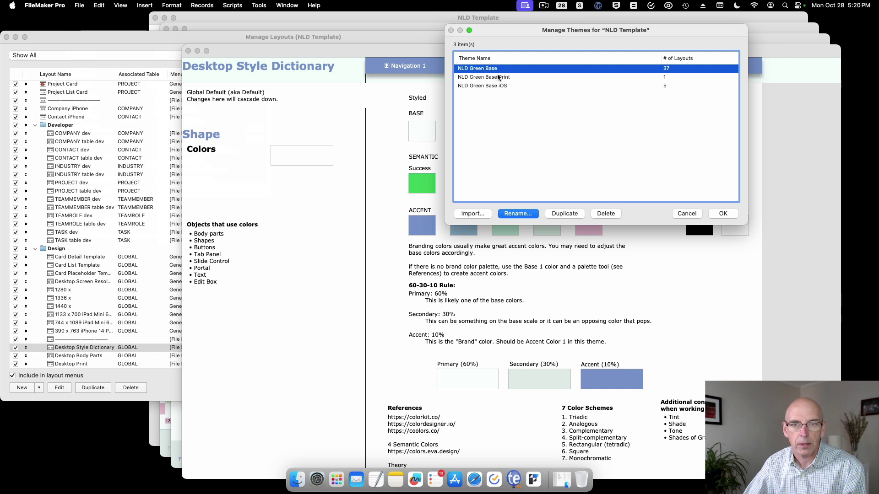
pyautogui.click(487, 87)
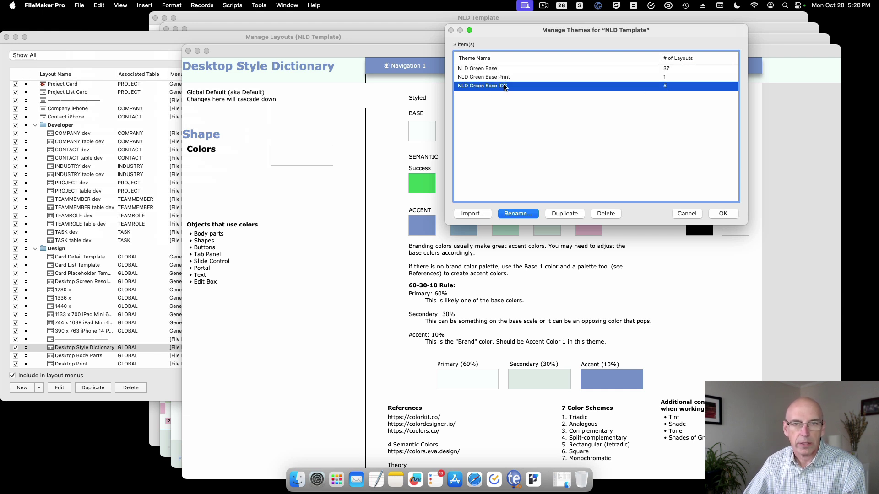
pyautogui.click(479, 69)
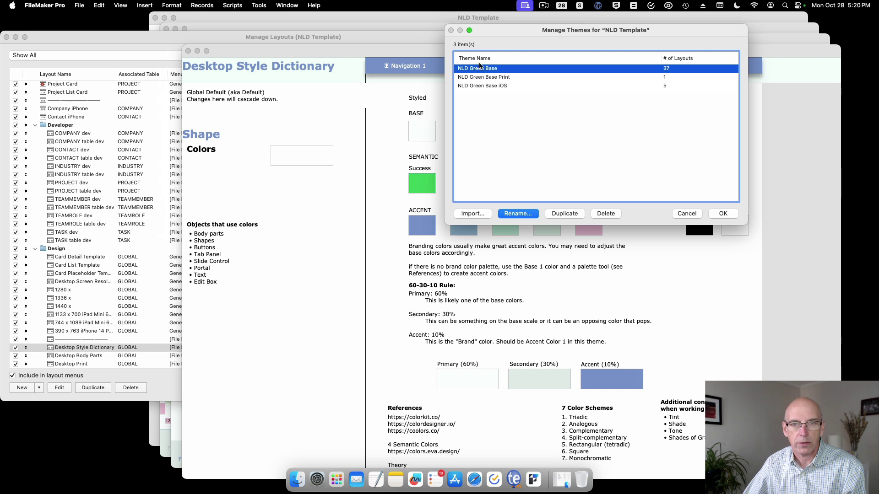
pyautogui.click(481, 87)
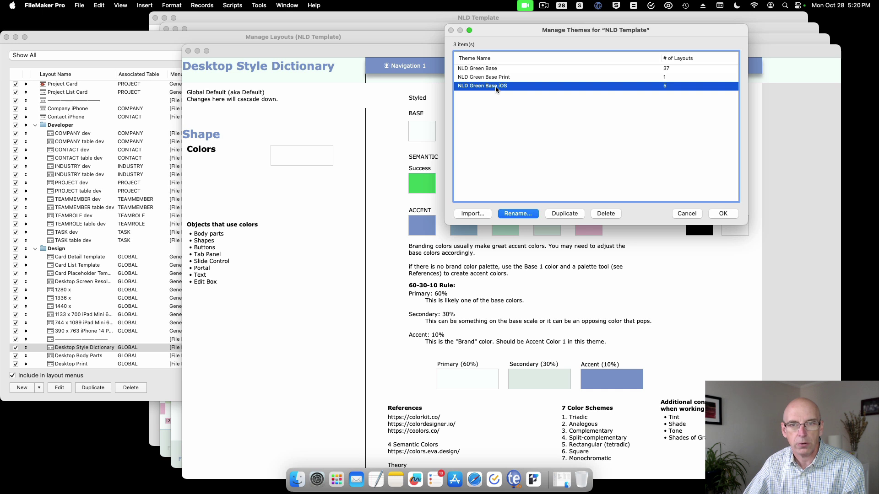
pyautogui.click(687, 213)
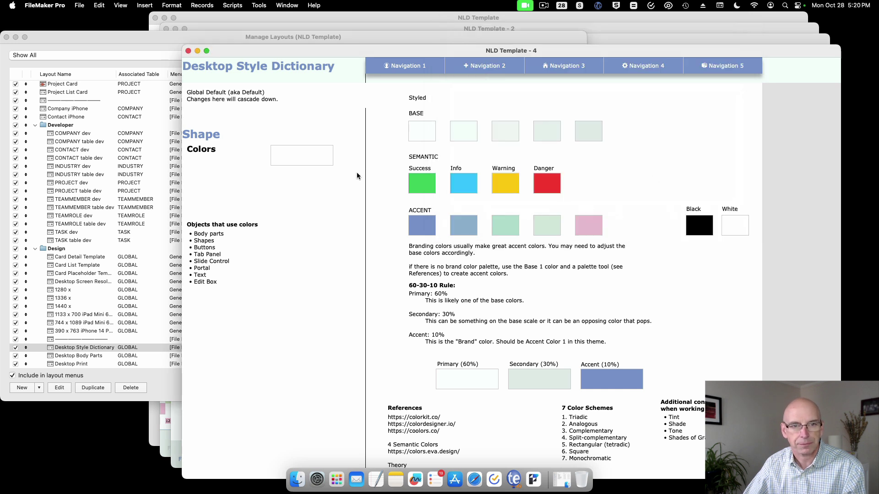
# - Close the Desktop Style Dictionary window, and review the Desktop Body Parts layout in its own window before closing that too
pyautogui.scroll(1, 357, 147)
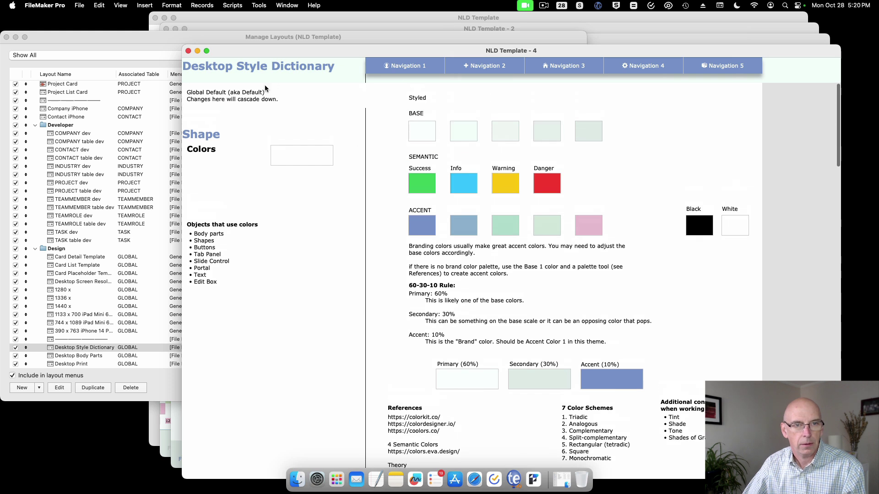
pyautogui.click(167, 60)
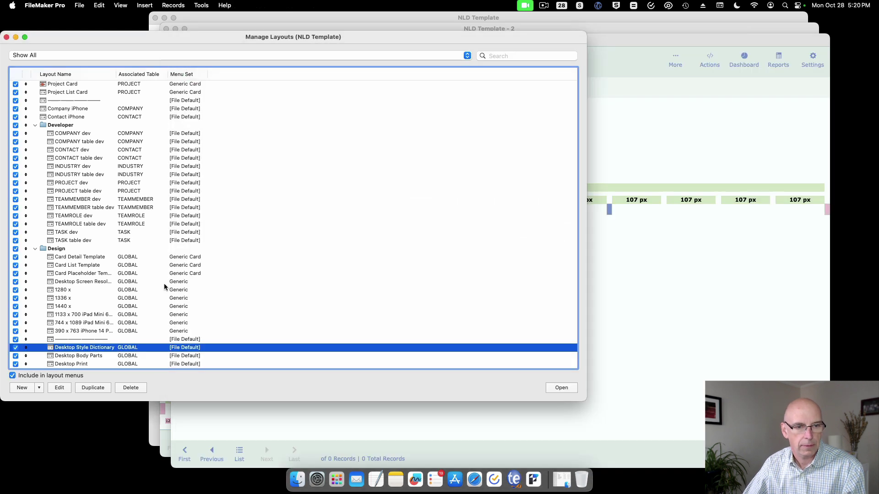
pyautogui.click(88, 356)
pyautogui.click(87, 365)
pyautogui.keyDown('shift'); pyautogui.click(87, 350); pyautogui.keyUp('shift')
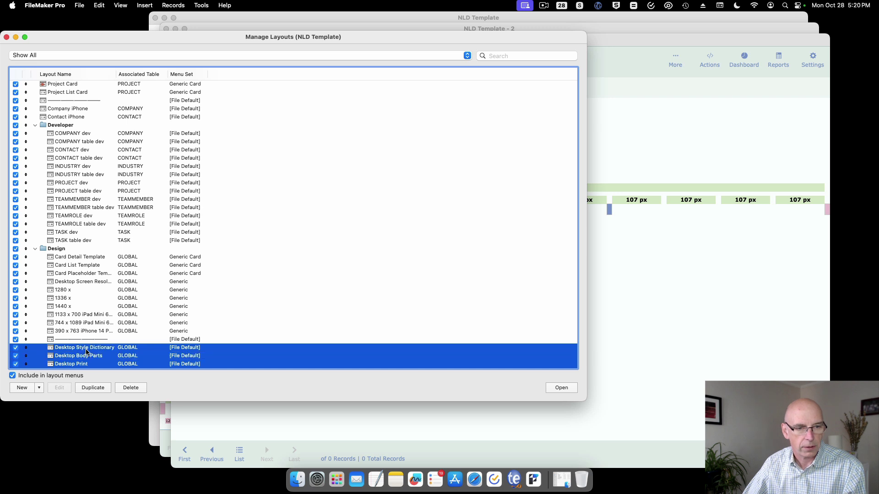
pyautogui.click(88, 356)
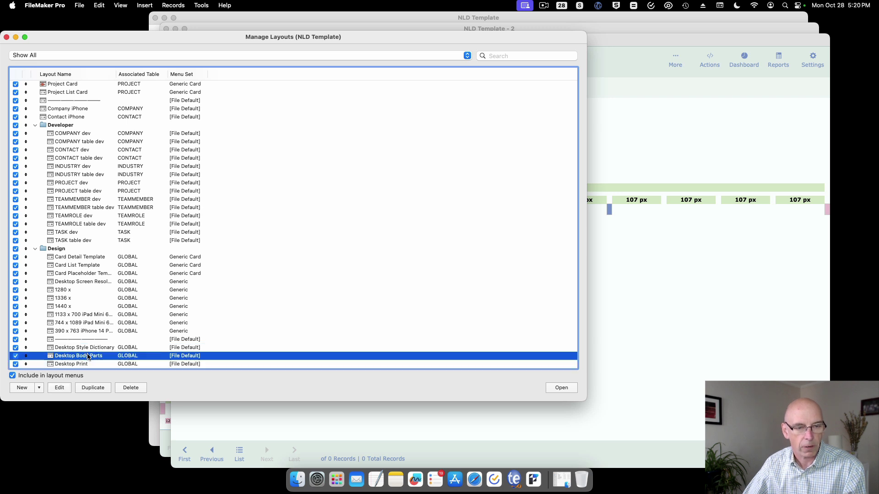
pyautogui.click(561, 387)
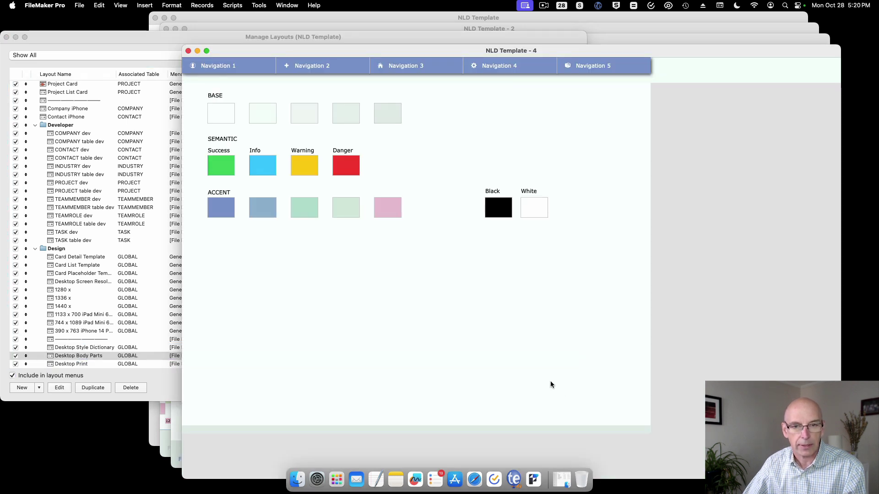
pyautogui.click(187, 52)
# - Open the Desktop Print layout from the layout manager, look through its print styles and close its window
pyautogui.click(110, 364)
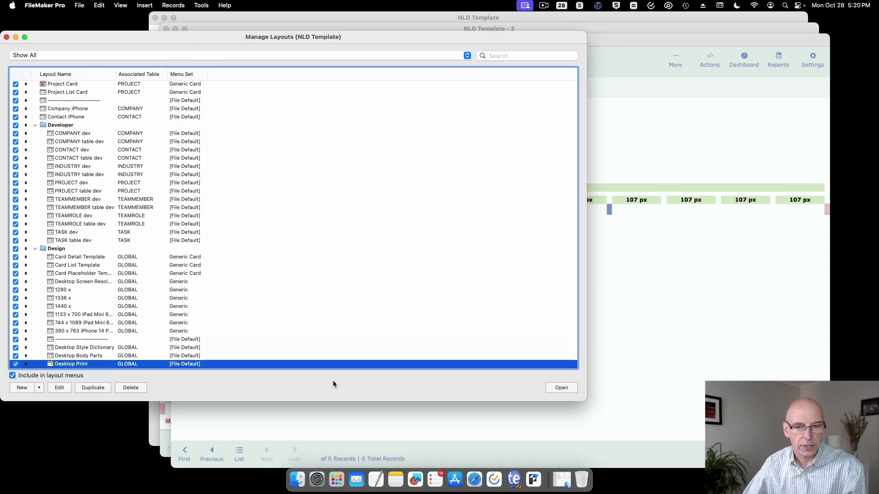
pyautogui.click(562, 387)
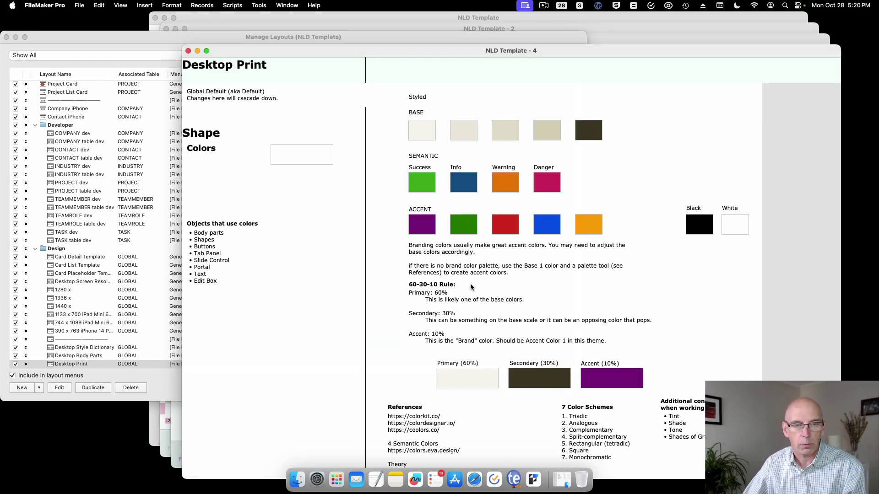
pyautogui.scroll(-5, 505, 253)
pyautogui.scroll(5, 505, 253)
pyautogui.click(188, 51)
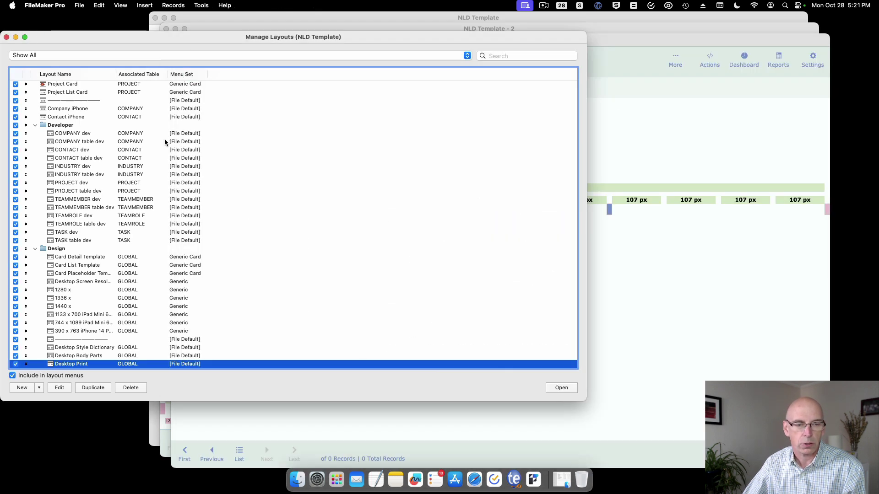
# - Collapse the Design layout folder and highlight the main layouts from Company through Team Role
pyautogui.click(103, 349)
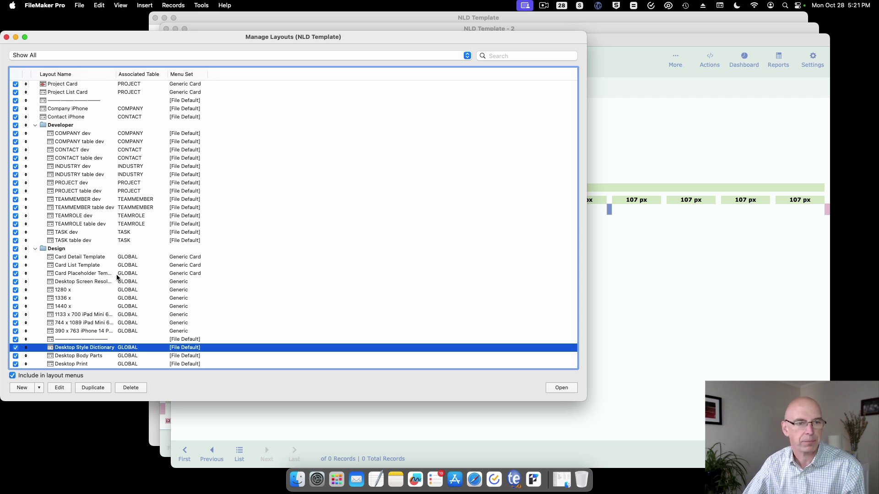
pyautogui.click(35, 249)
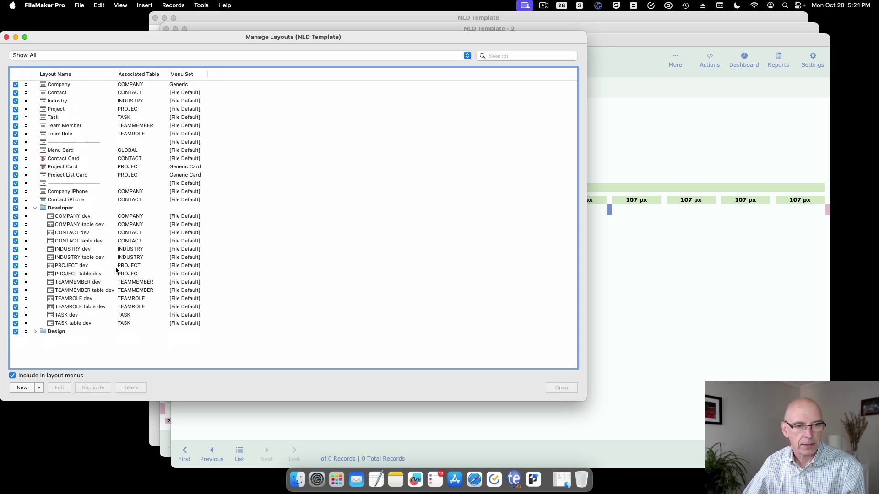
pyautogui.click(66, 217)
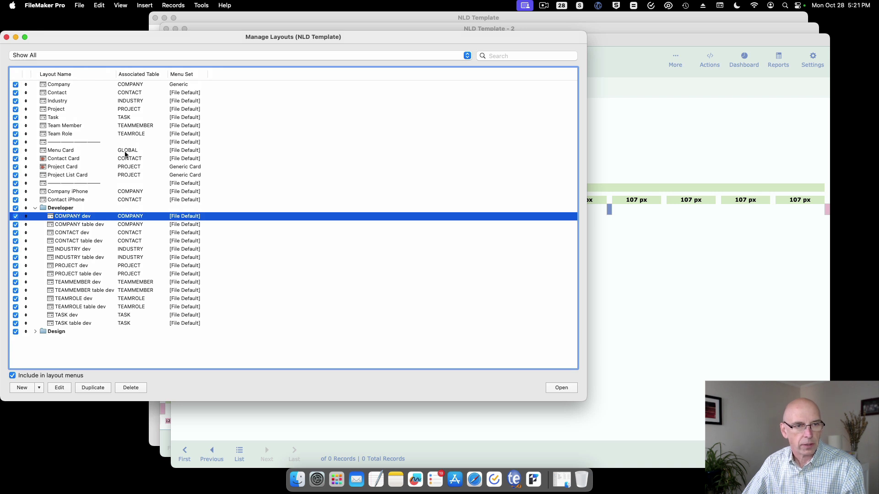
pyautogui.click(84, 85)
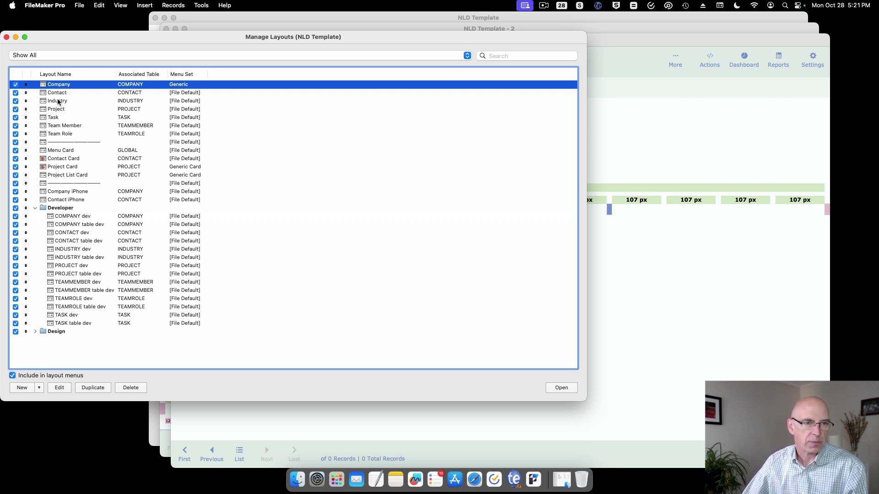
pyautogui.click(63, 135)
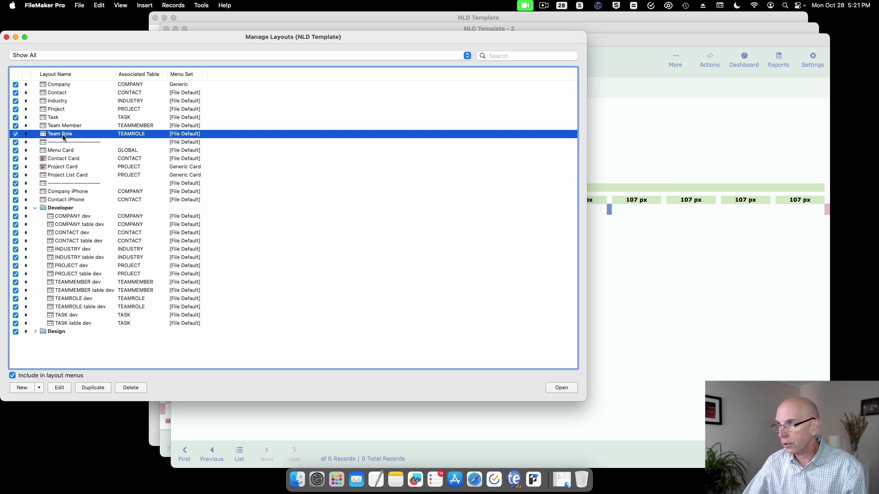
pyautogui.click(50, 85)
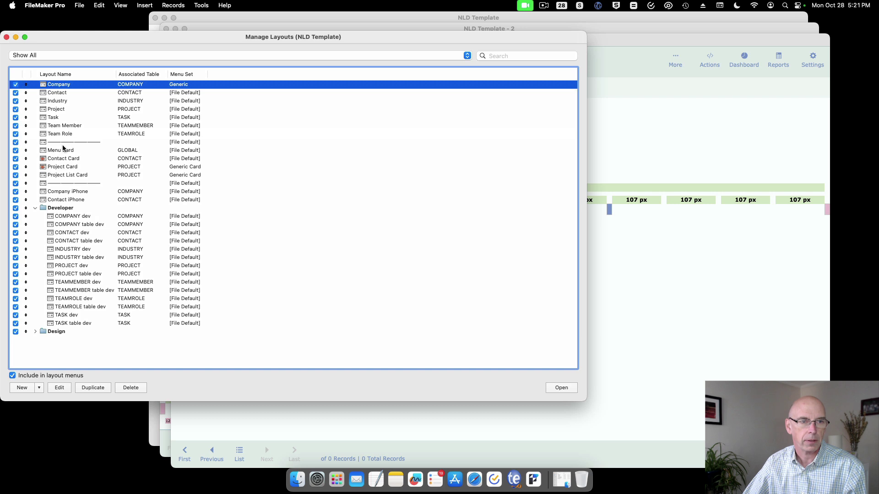
pyautogui.keyDown('shift'); pyautogui.click(59, 134); pyautogui.keyUp('shift')
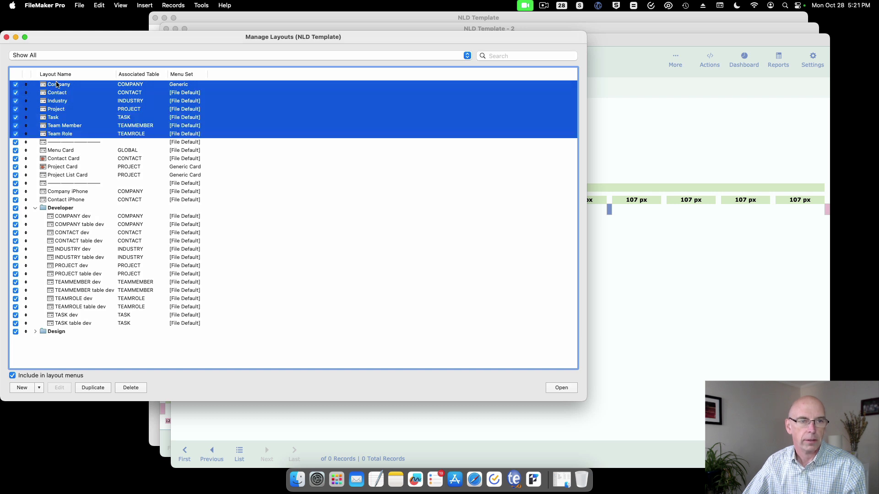
# - Highlight the layouts from Menu Card through Project List Card as one group, and Company iPhone and Contact iPhone as another
pyautogui.click(64, 150)
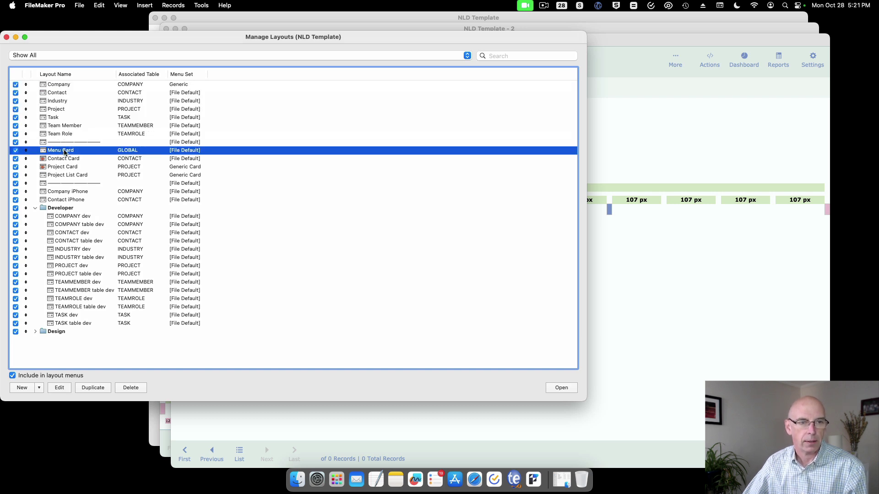
pyautogui.keyDown('shift'); pyautogui.click(62, 176); pyautogui.keyUp('shift')
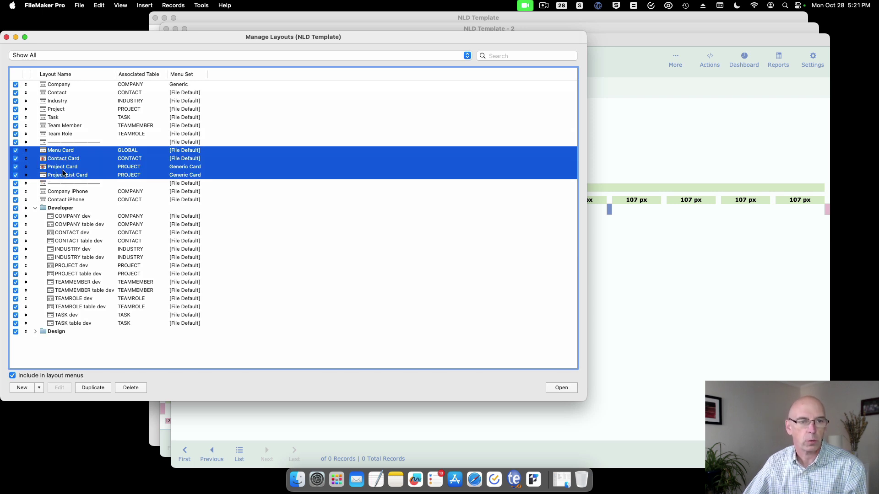
pyautogui.click(60, 192)
pyautogui.keyDown('shift'); pyautogui.click(60, 202); pyautogui.keyUp('shift')
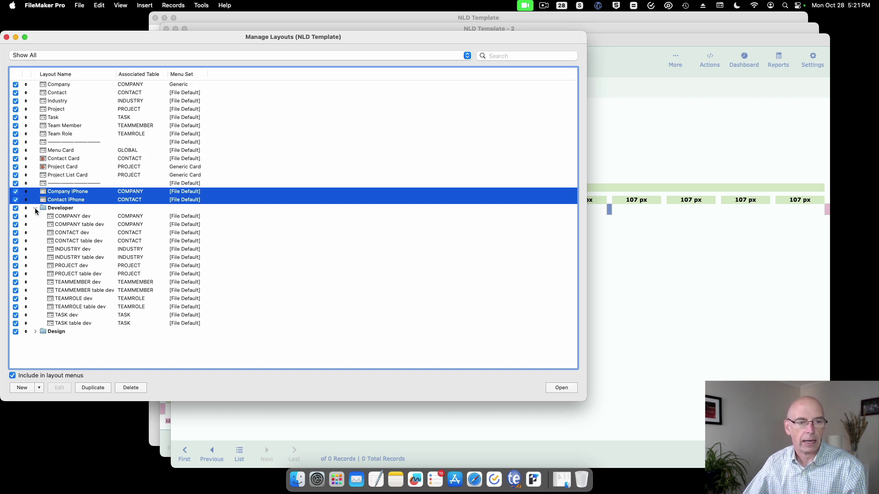
# - Open the COMPANY dev layout from the Developer folder, examine its plain field list and close its window
pyautogui.click(55, 215)
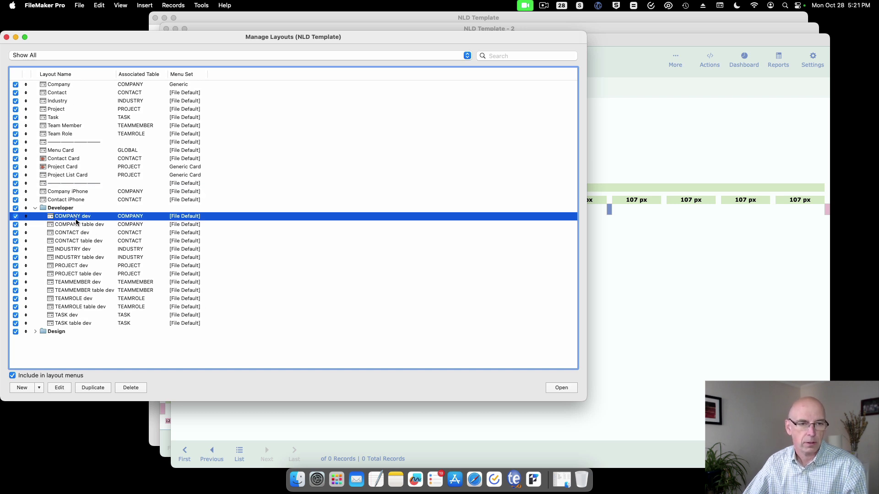
pyautogui.click(572, 386)
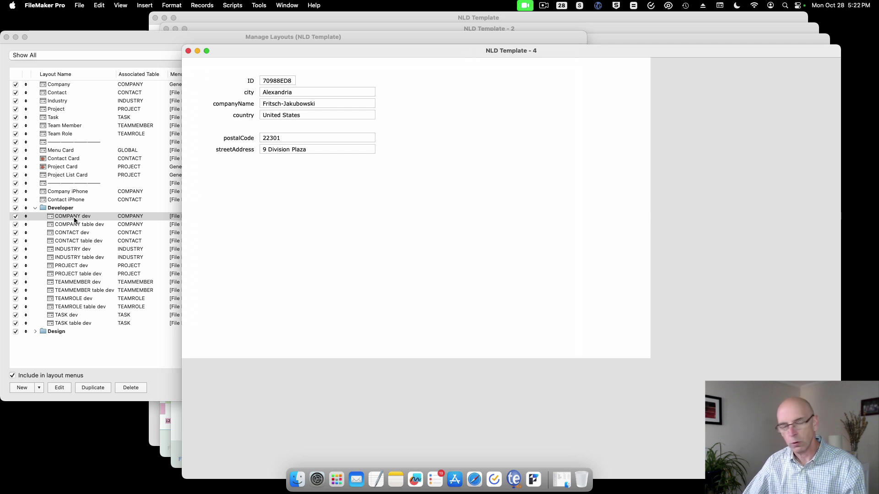
pyautogui.click(59, 88)
pyautogui.click(56, 159)
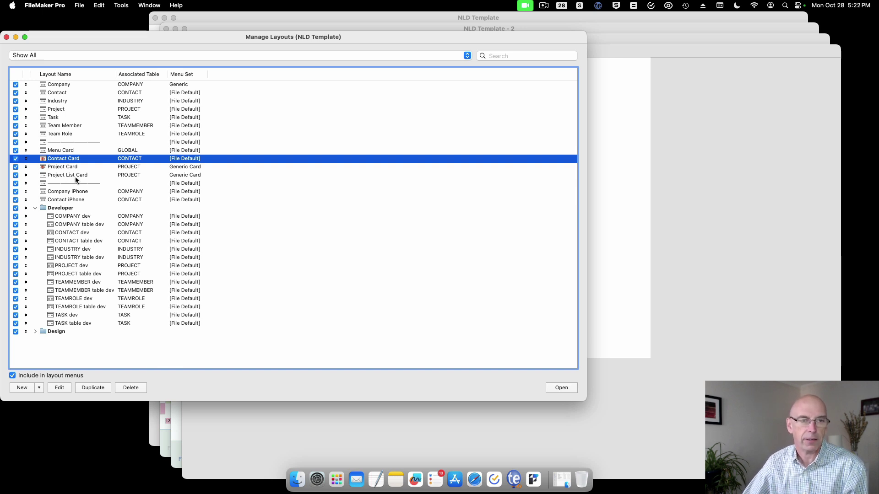
pyautogui.click(82, 215)
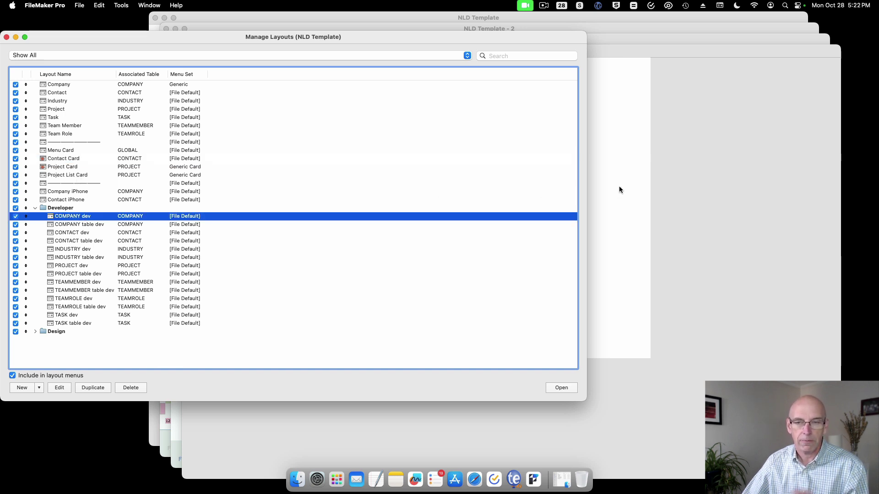
pyautogui.press('Return')
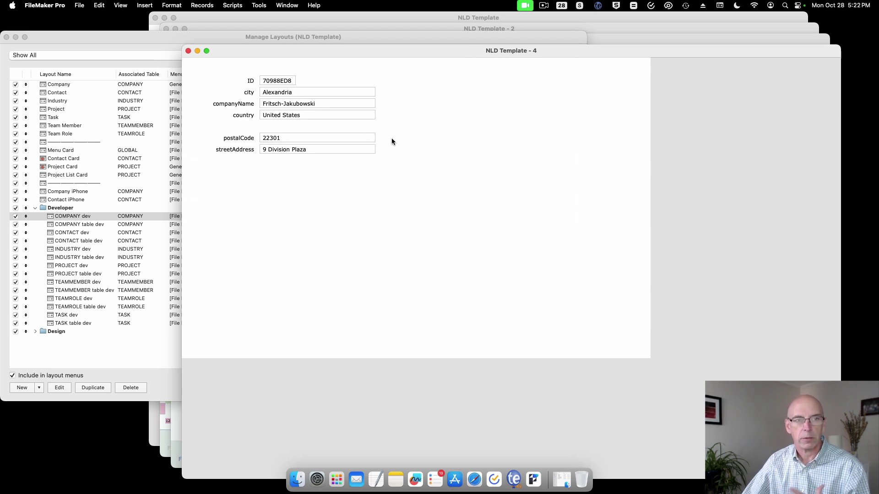
pyautogui.click(188, 50)
# - Open the COMPANY table dev layout, examine the company records in table view and close its window
pyautogui.click(106, 224)
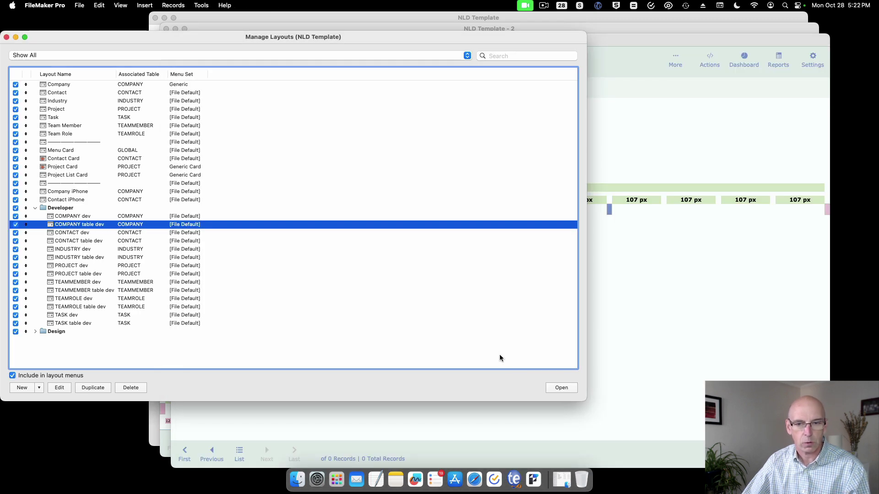
pyautogui.click(560, 387)
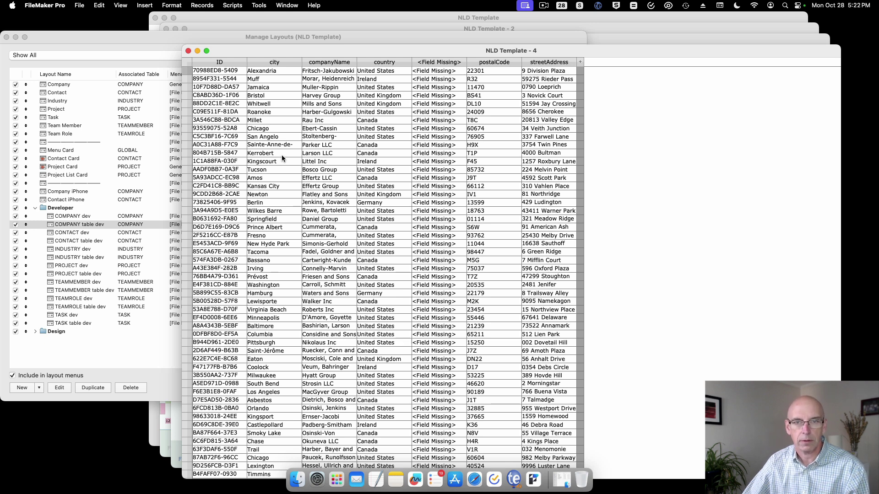
pyautogui.click(188, 51)
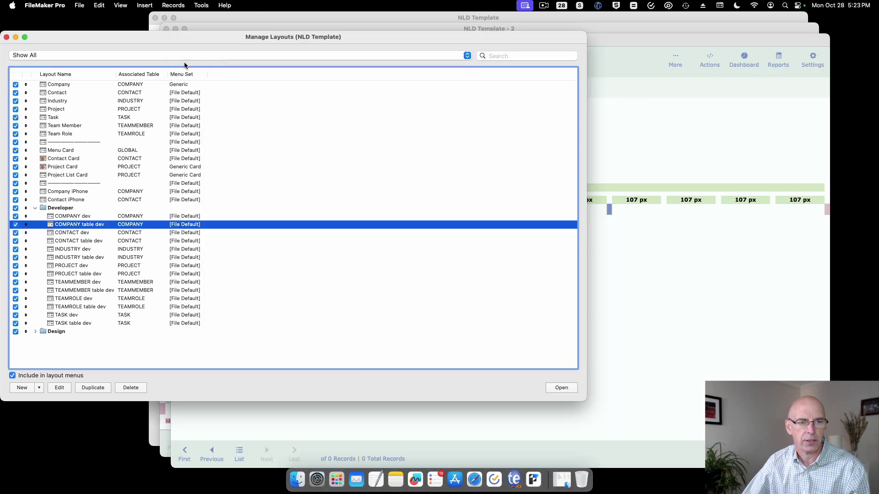
# - Open the Script Workspace, and collapse and re-expand the Open and Close script folder
pyautogui.click(94, 239)
pyautogui.press('super+shift+s')
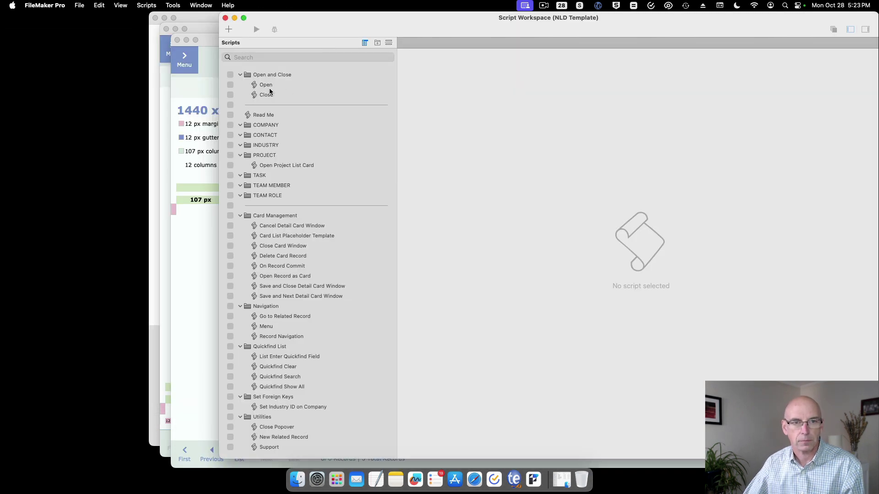
pyautogui.click(239, 75)
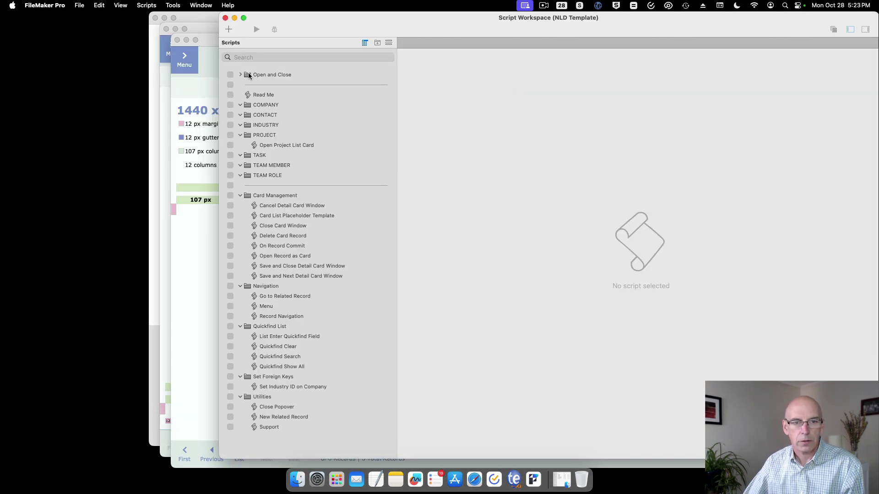
pyautogui.click(241, 75)
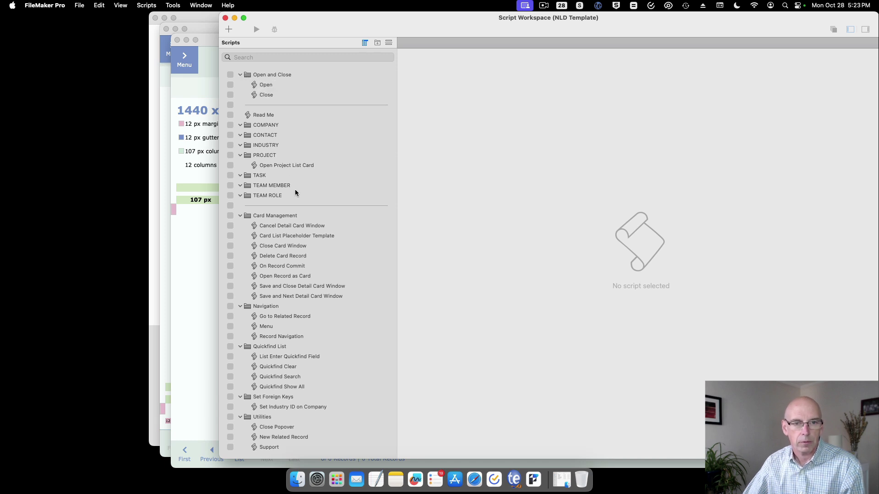
# - Highlight the COMPANY, CONTACT, INDUSTRY and PROJECT script folders one after another
pyautogui.click(263, 126)
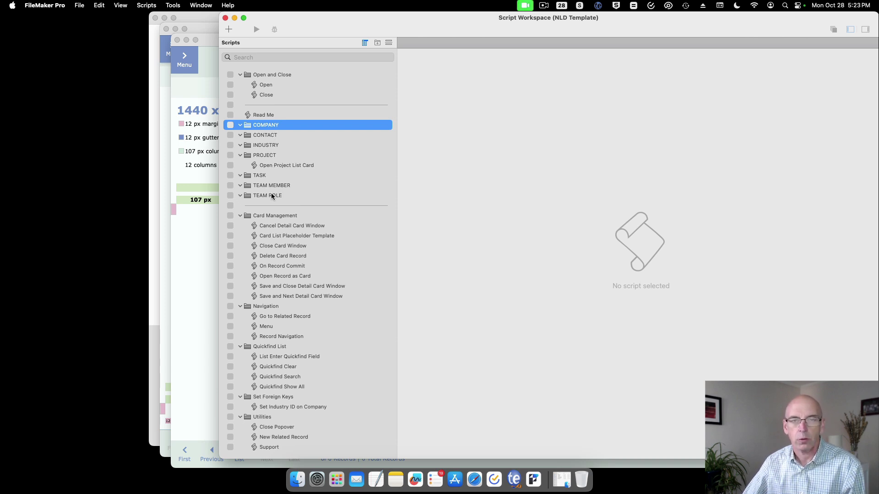
pyautogui.click(263, 136)
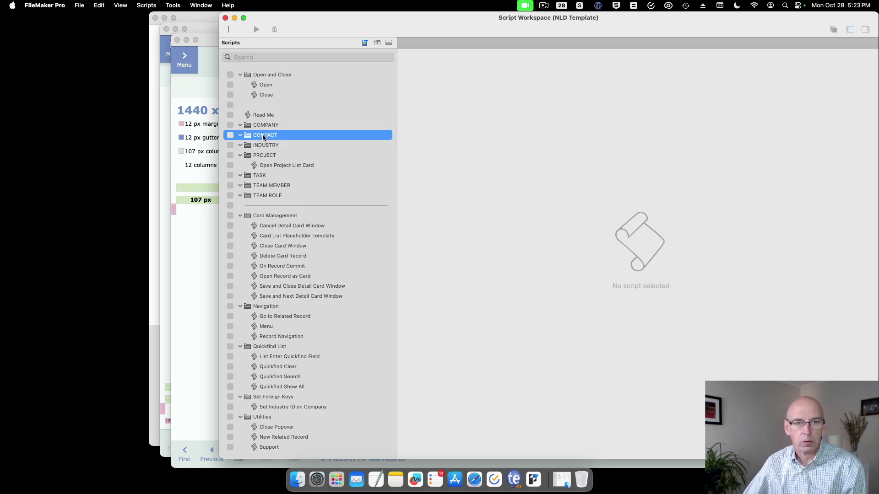
pyautogui.click(264, 145)
pyautogui.click(266, 155)
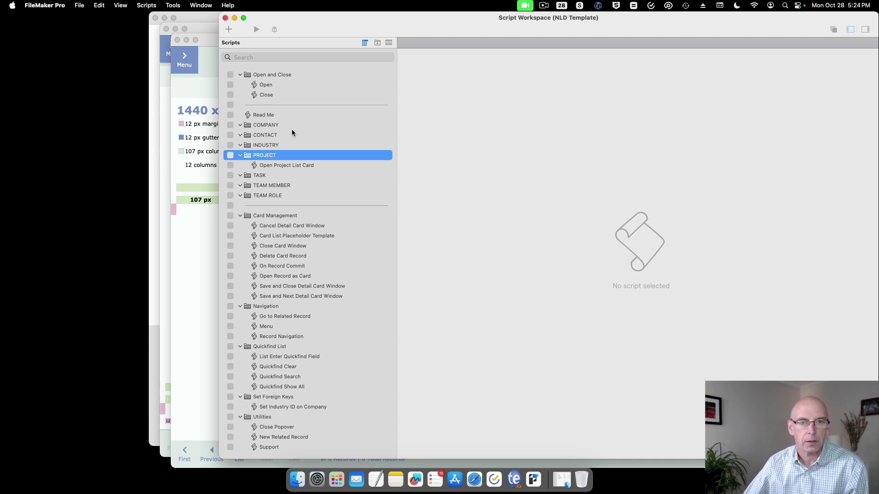
# - Examine the Open Project List Card script and the Card Management scripts, from Cancel Detail Card Window to Save and Next Detail Card Window
pyautogui.click(285, 166)
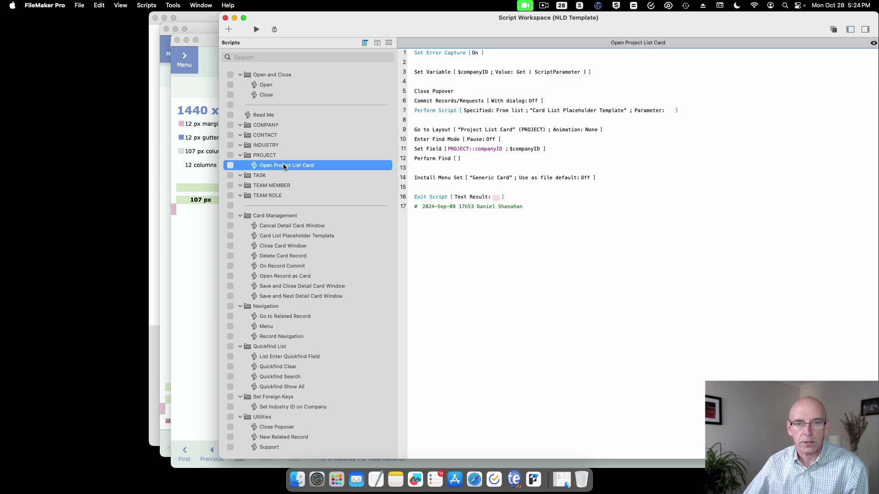
pyautogui.click(276, 225)
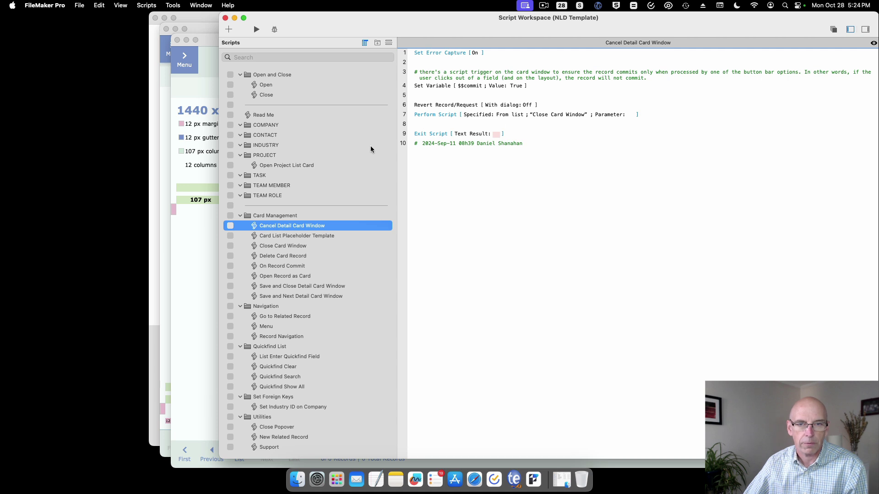
pyautogui.click(289, 237)
pyautogui.click(289, 245)
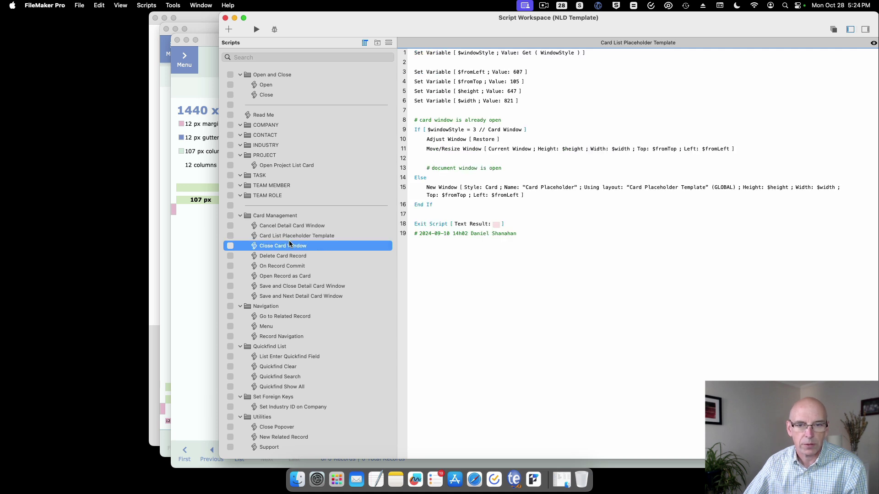
pyautogui.click(298, 265)
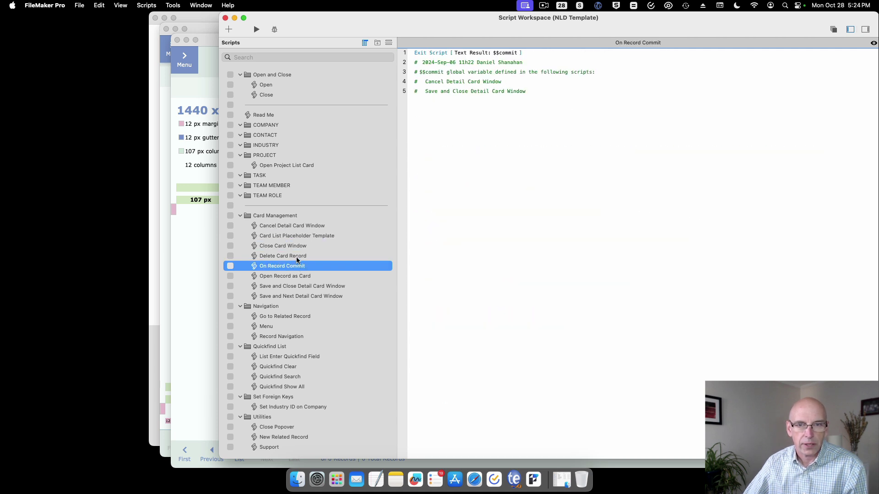
pyautogui.click(301, 275)
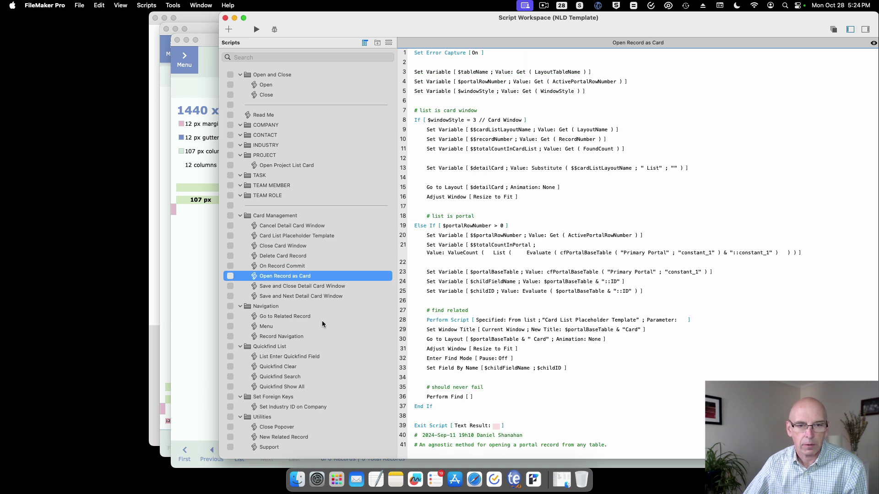
pyautogui.click(308, 297)
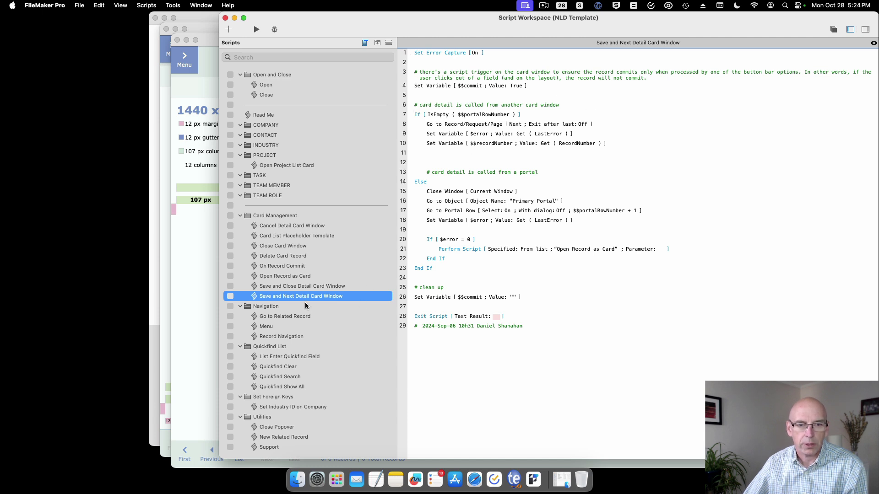
# - Examine the Go to Related Record, Menu and Record Navigation scripts, highlighting the closing comment line of the last two
pyautogui.click(286, 317)
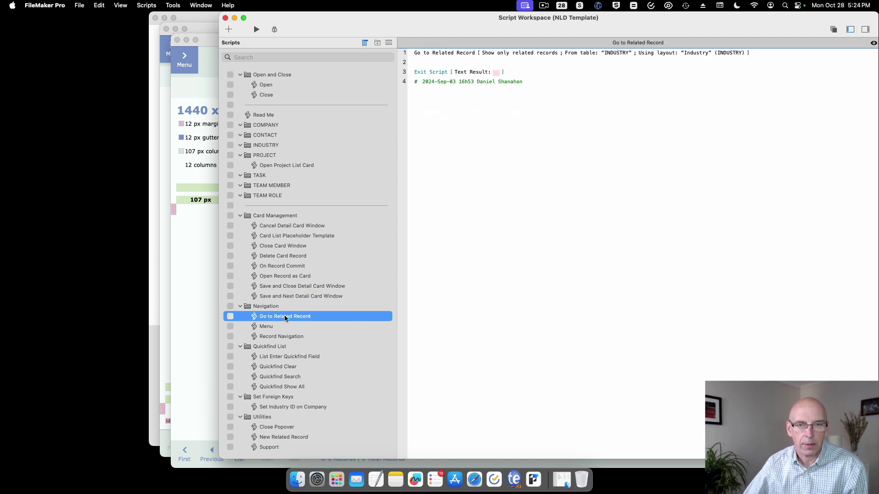
pyautogui.click(265, 327)
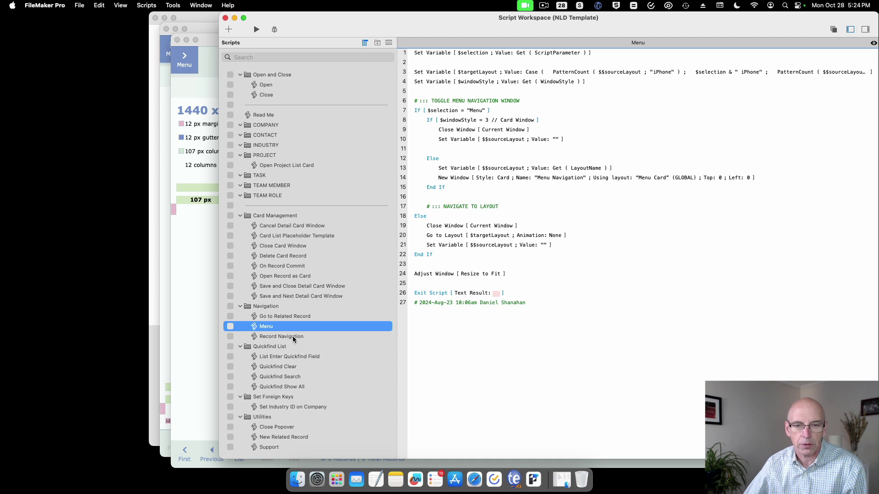
pyautogui.click(422, 306)
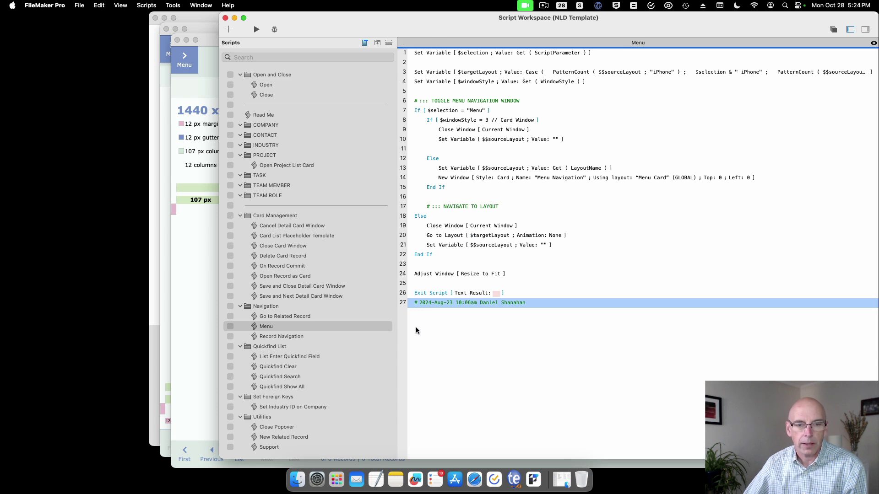
pyautogui.click(281, 337)
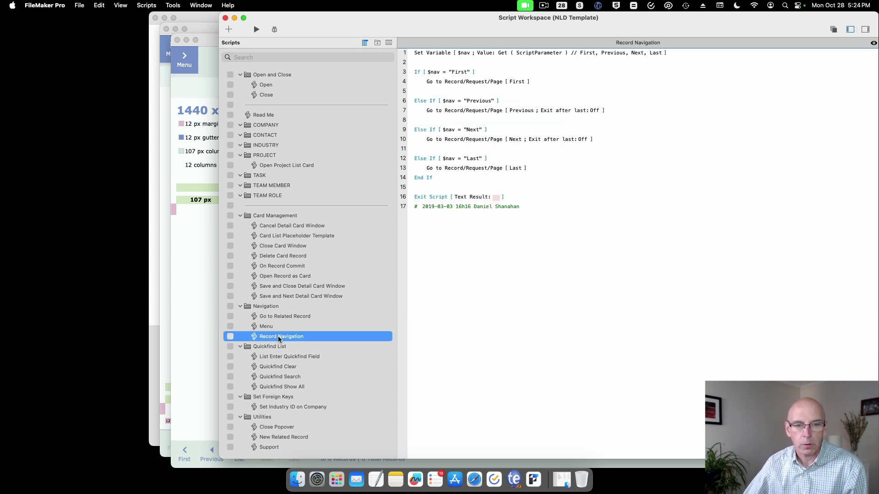
pyautogui.click(454, 208)
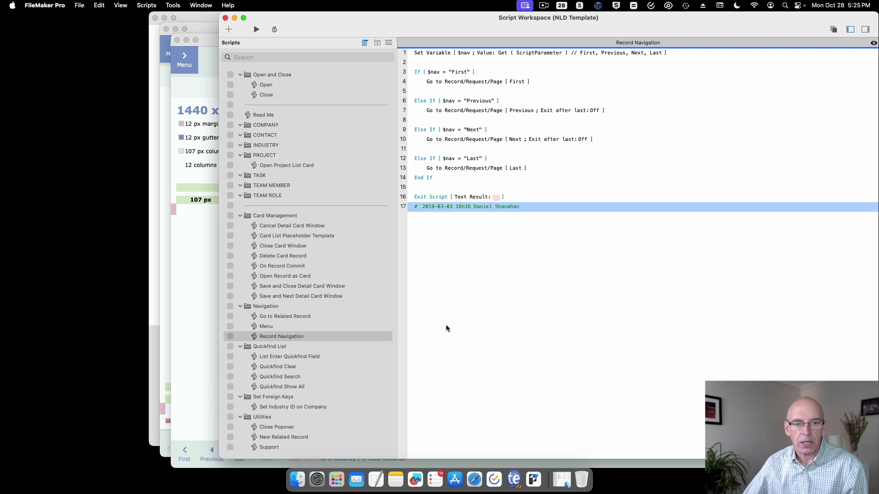
# - Examine the List Enter Quickfind Field and Quickfind Clear scripts, and close the Script Workspace
pyautogui.click(306, 357)
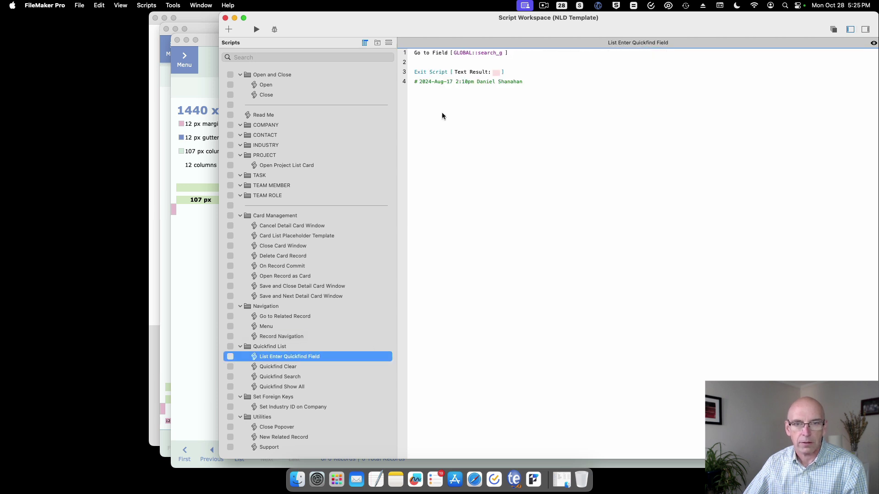
pyautogui.click(271, 367)
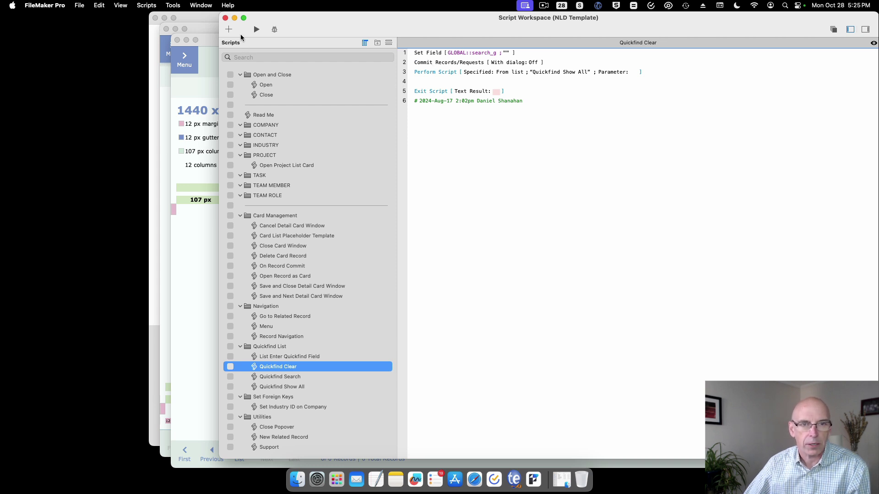
pyautogui.click(226, 18)
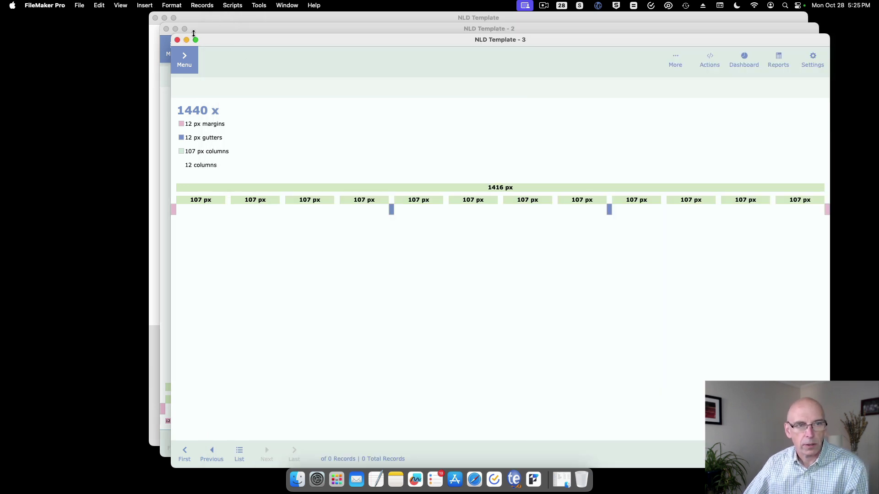
# - Open Manage Database for the NLD Template and display the fields of the _TABLETEMPLATE table
pyautogui.click(80, 6)
pyautogui.click(84, 3)
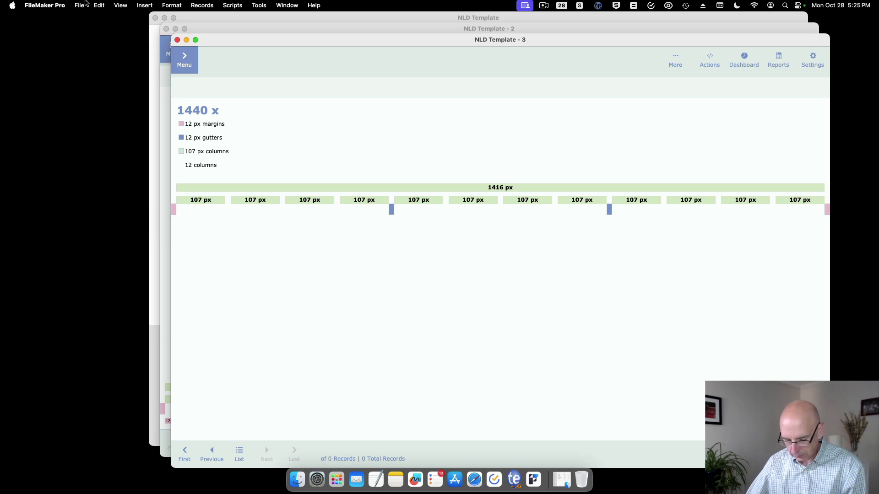
pyautogui.press('super+shift+d')
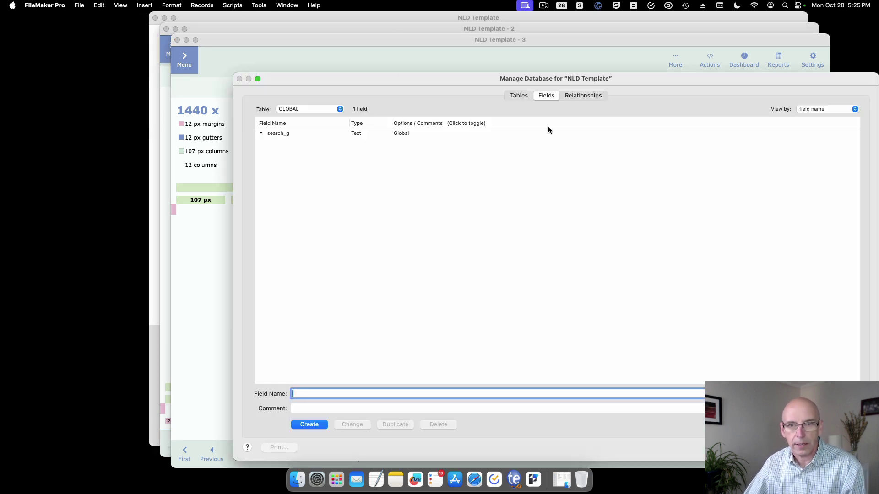
pyautogui.click(525, 96)
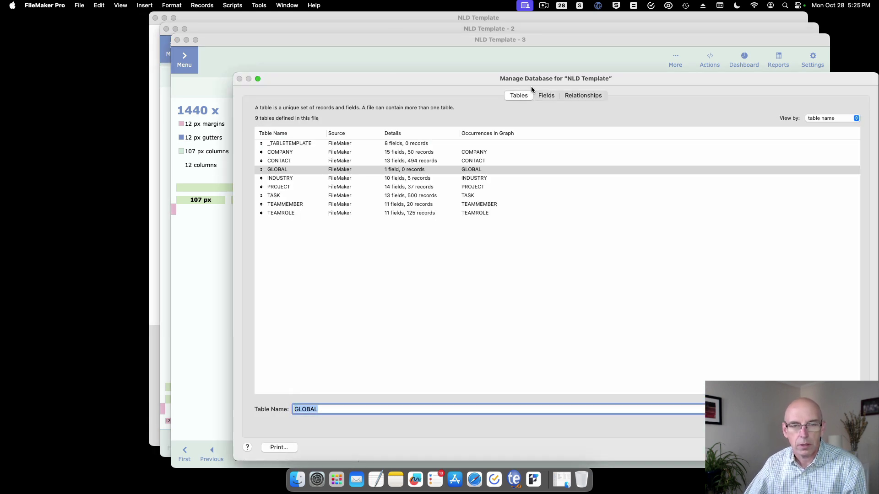
pyautogui.click(309, 144)
pyautogui.doubleClick(311, 145)
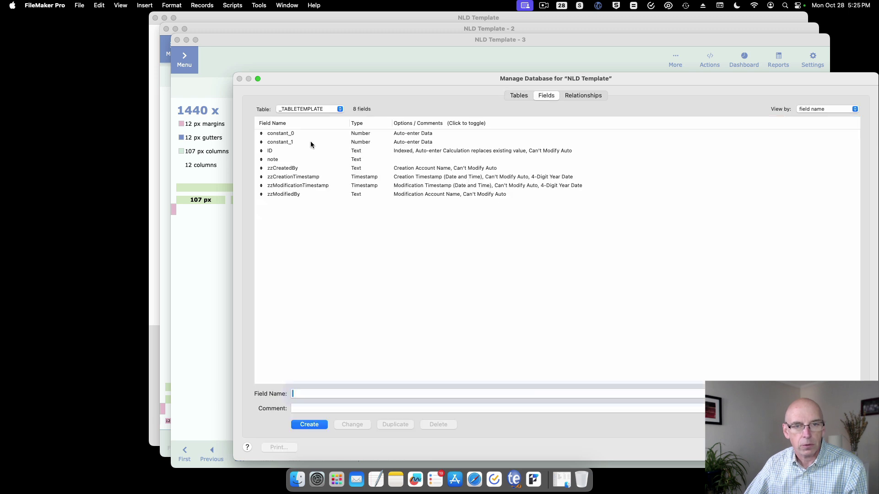
# - Highlight the zzModifiedBy, zzCreatedBy and ID fields of _TABLETEMPLATE to examine their types and auto-enter options
pyautogui.click(285, 195)
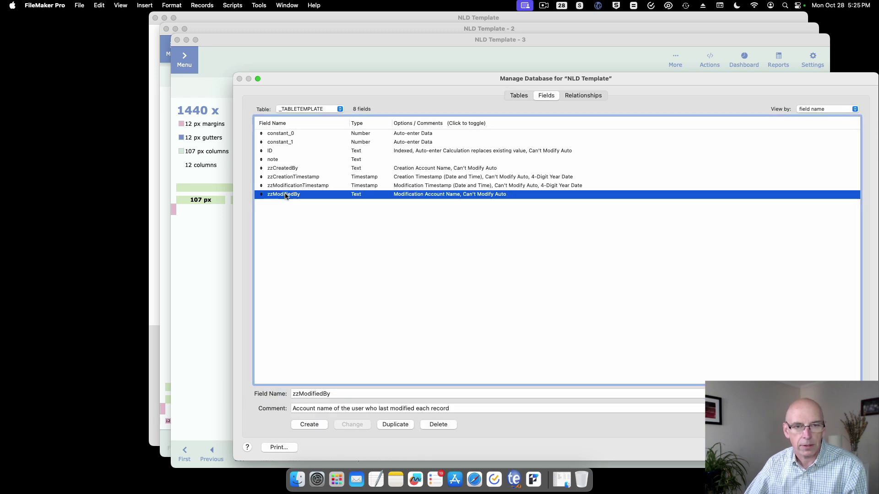
pyautogui.click(279, 169)
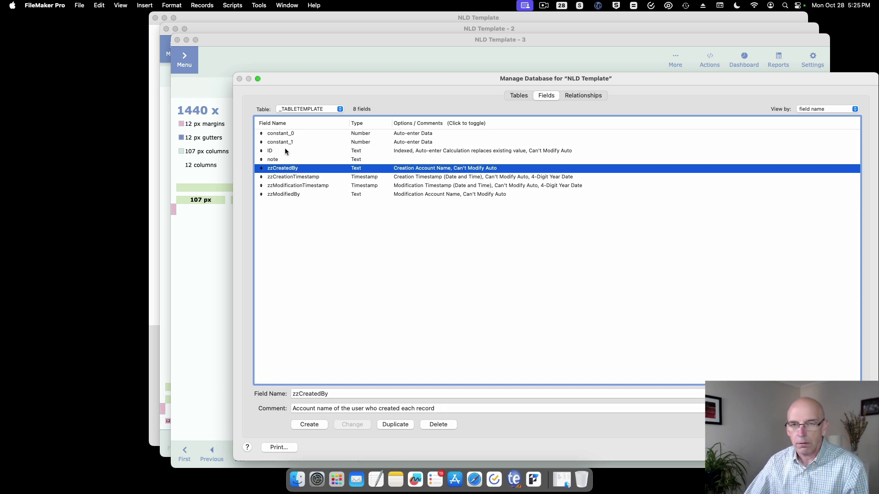
pyautogui.click(286, 150)
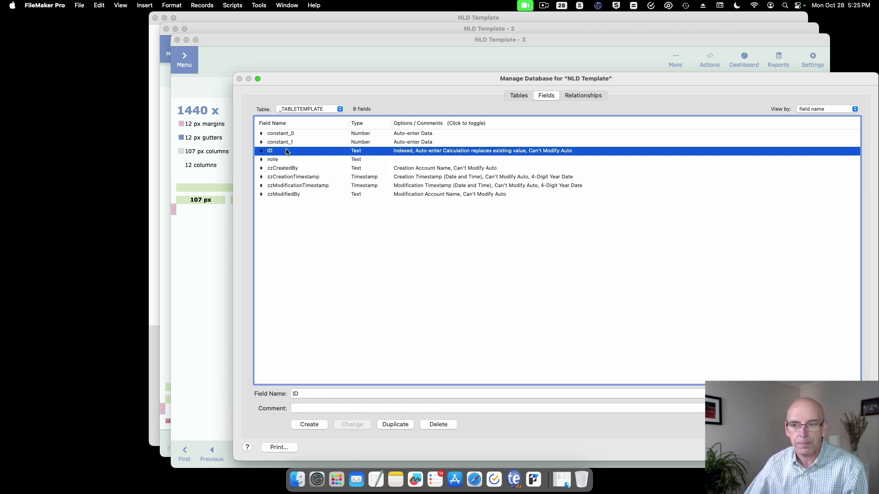
# - Make a copy of the _TABLETEMPLATE table and rename the copy INVOICE
pyautogui.click(522, 95)
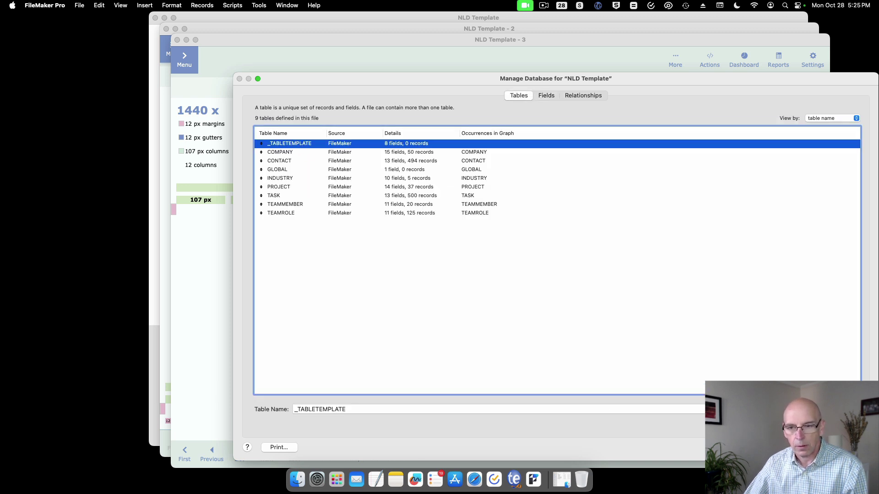
pyautogui.press('super+v')
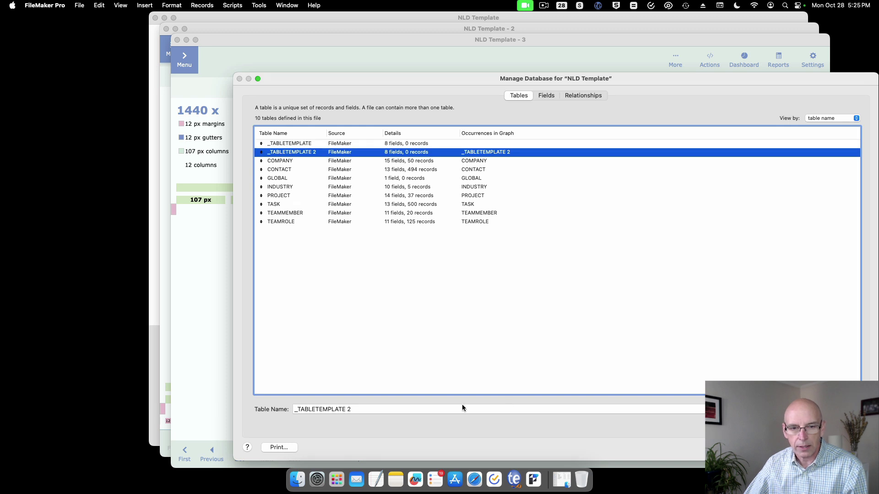
pyautogui.moveTo(351, 409); pyautogui.dragTo(304, 399)
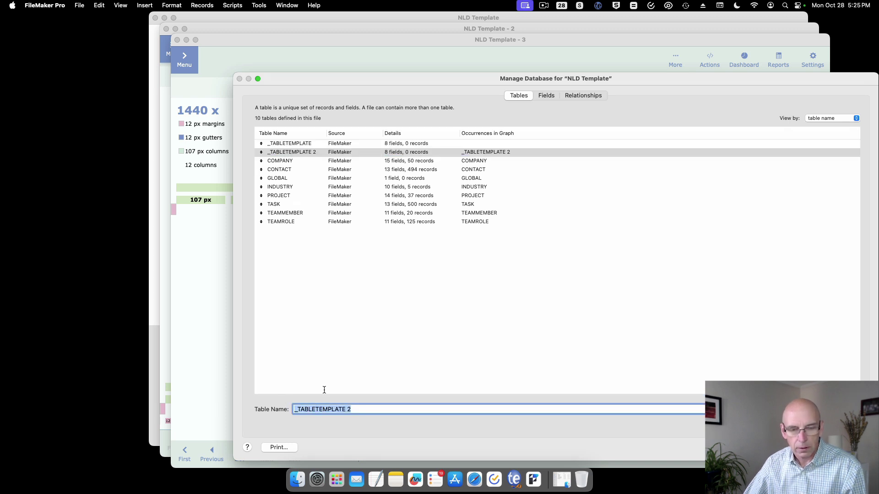
pyautogui.write('INVOICE')
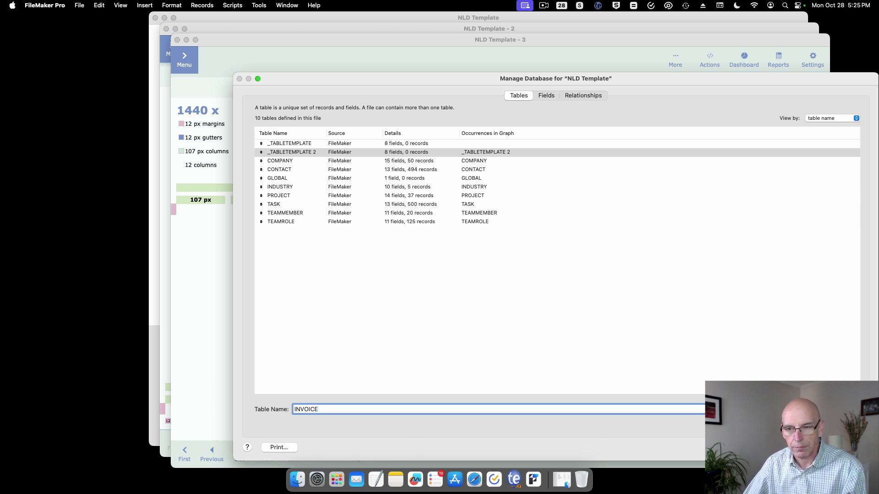
pyautogui.click(799, 409)
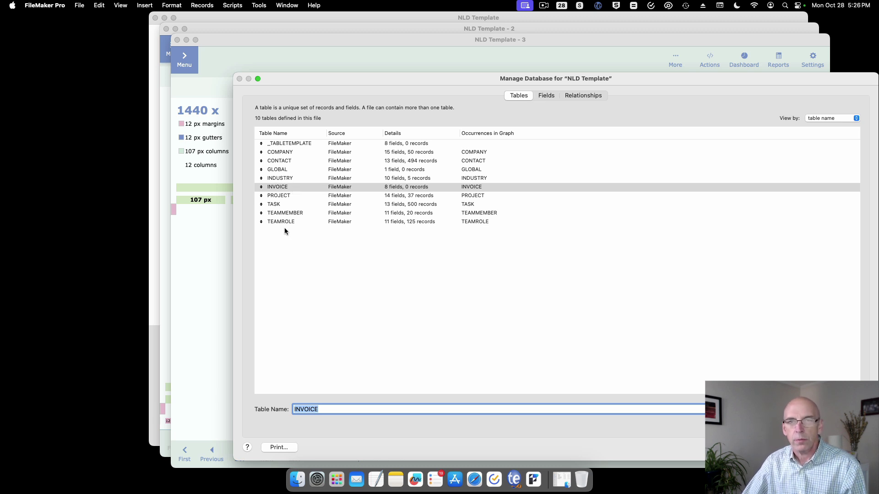
# - Open the PROJECT table's fields and compare the naming of its ID primary key and companyID foreign key
pyautogui.doubleClick(268, 197)
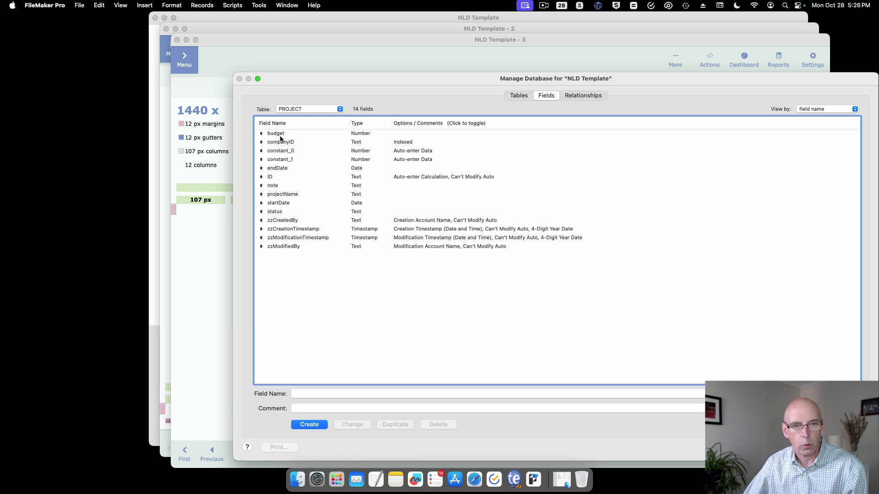
pyautogui.click(278, 176)
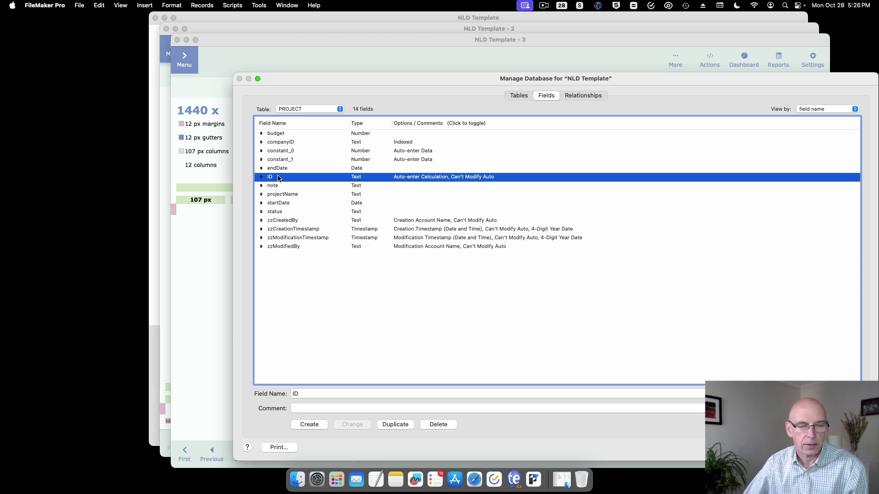
pyautogui.click(281, 143)
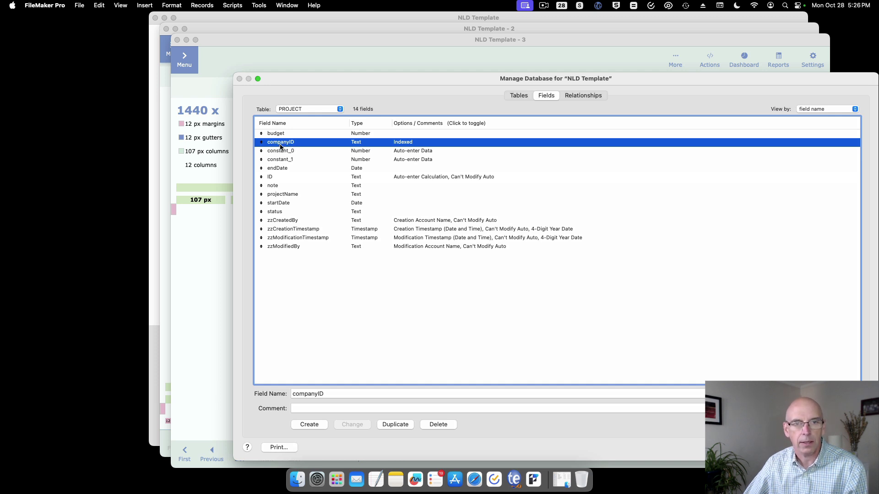
pyautogui.click(281, 180)
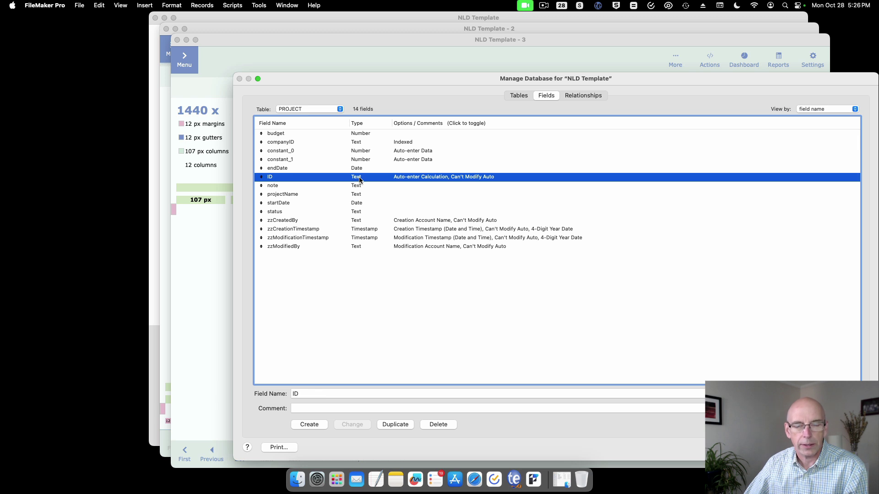
pyautogui.click(356, 142)
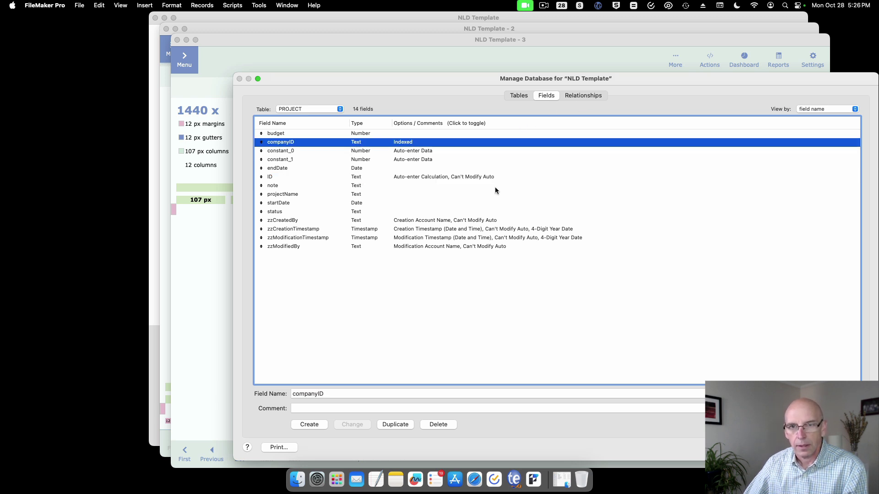
# - Examine the table occurrences in the relationships graph and cancel out of Manage Database
pyautogui.click(589, 94)
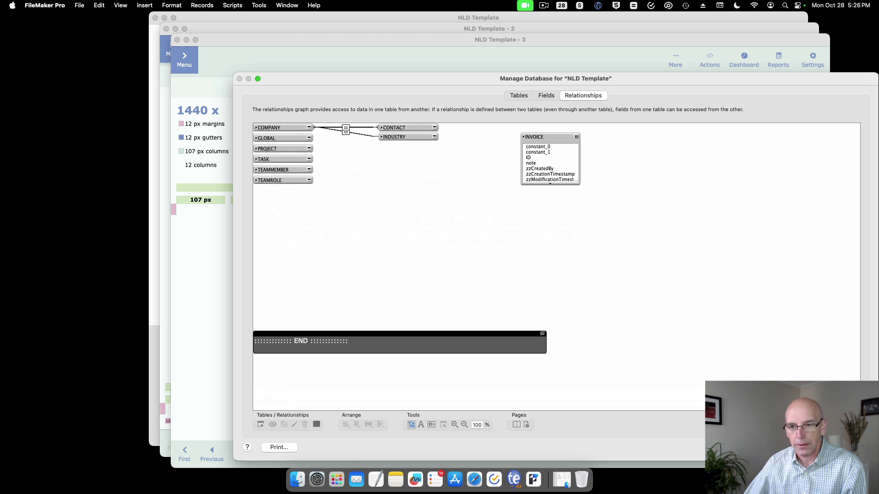
pyautogui.press('Escape')
pyautogui.click(361, 187)
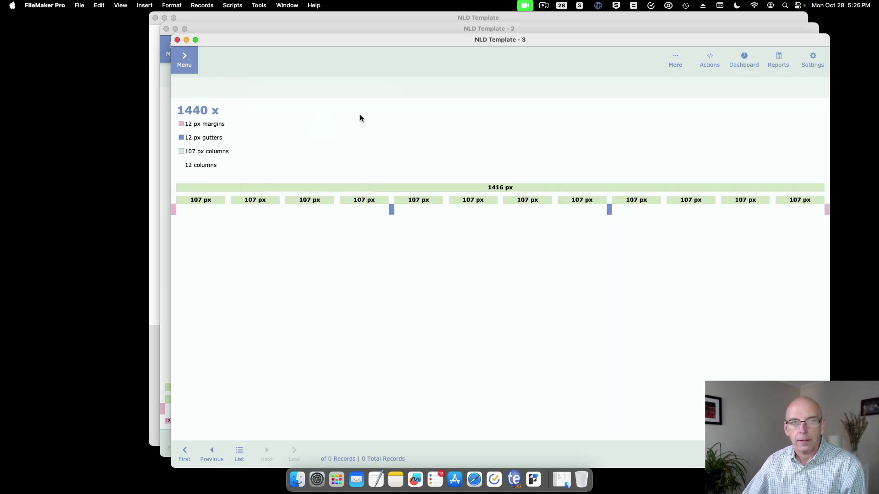
# - Close the window with the 1440 x grid layout, and open and dismiss the Support message on the Company layout
pyautogui.click(178, 40)
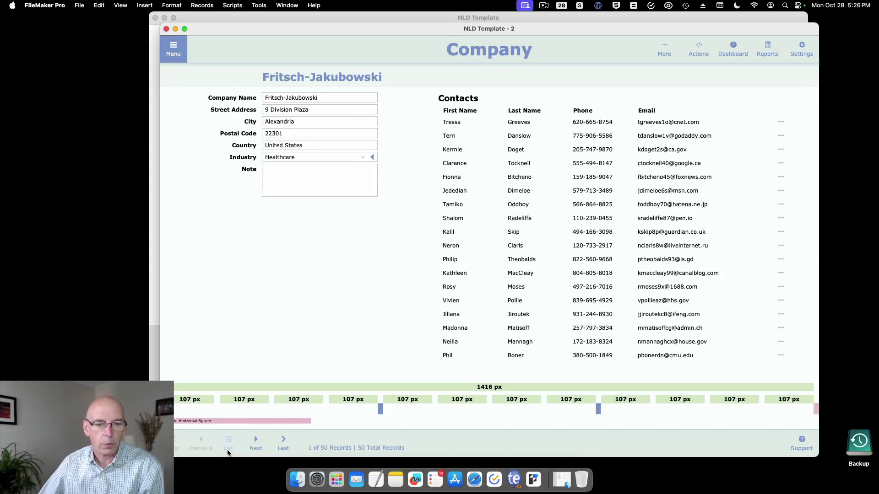
pyautogui.click(801, 447)
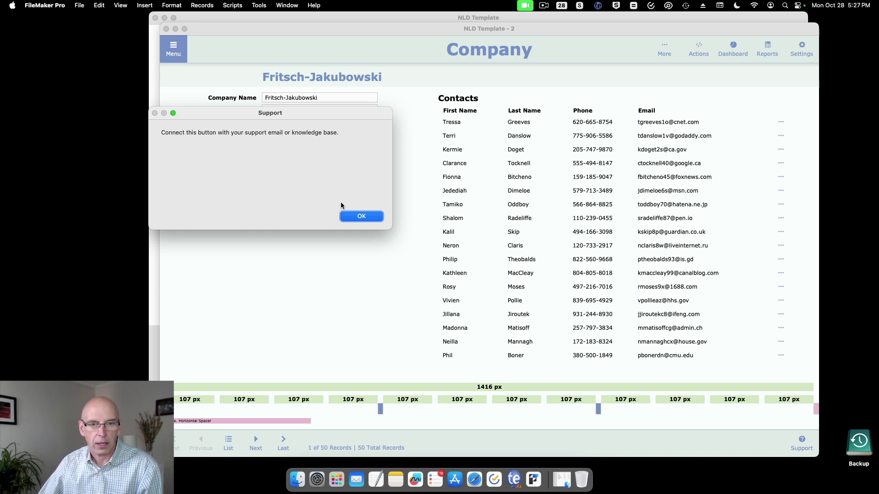
pyautogui.click(361, 217)
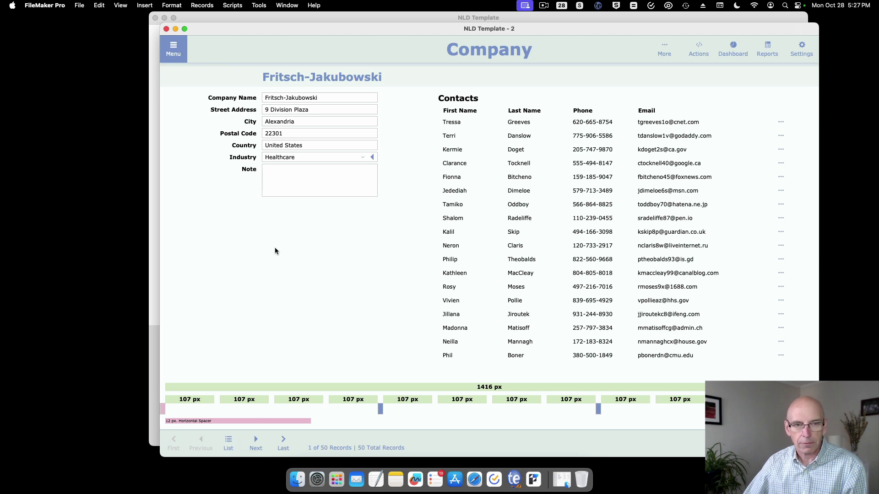
# - Open the quickfind list of companies on the Company layout
pyautogui.click(233, 435)
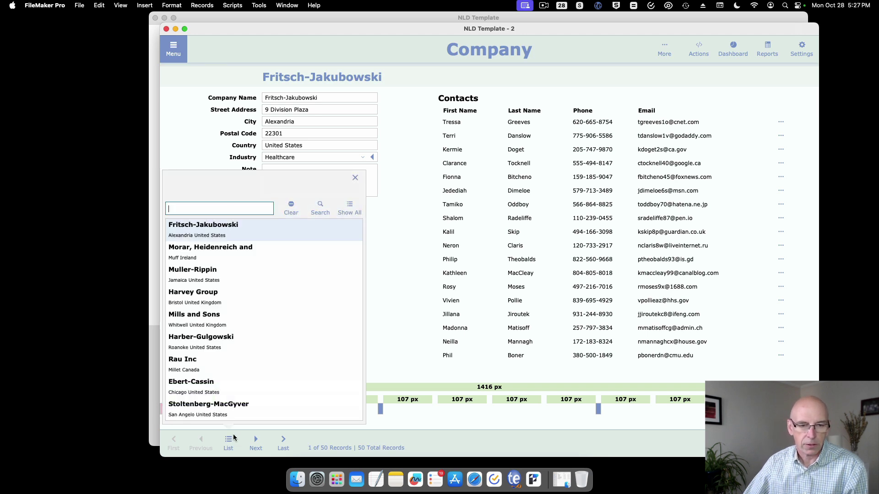